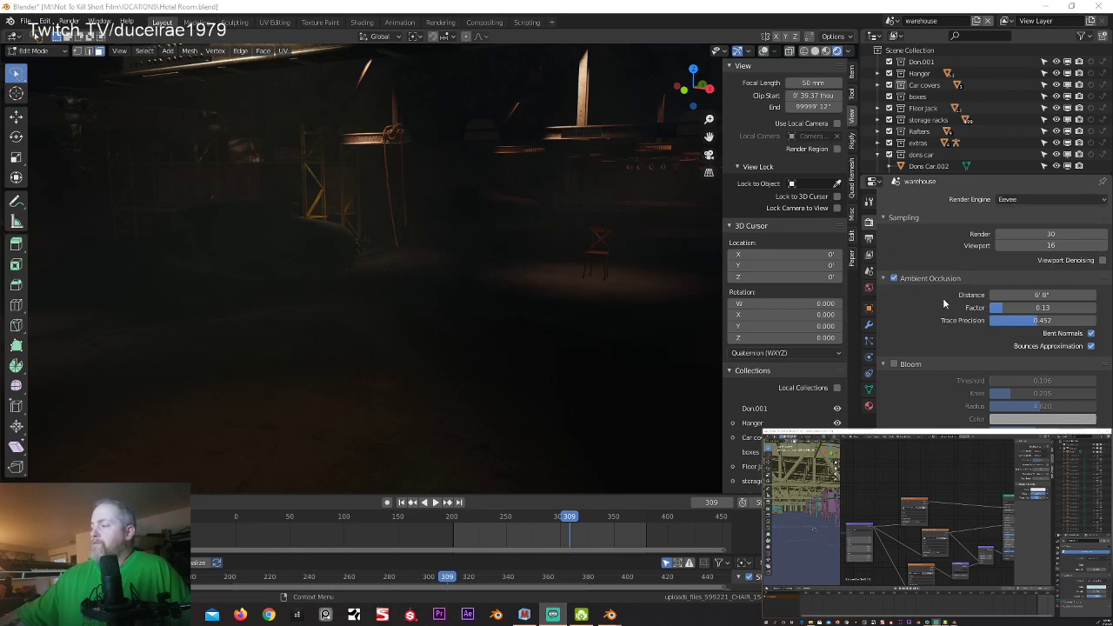
Step: Compare the warehouse scene and the chair up close with Ambient Occlusion turned off and back on
left_click(894, 278)
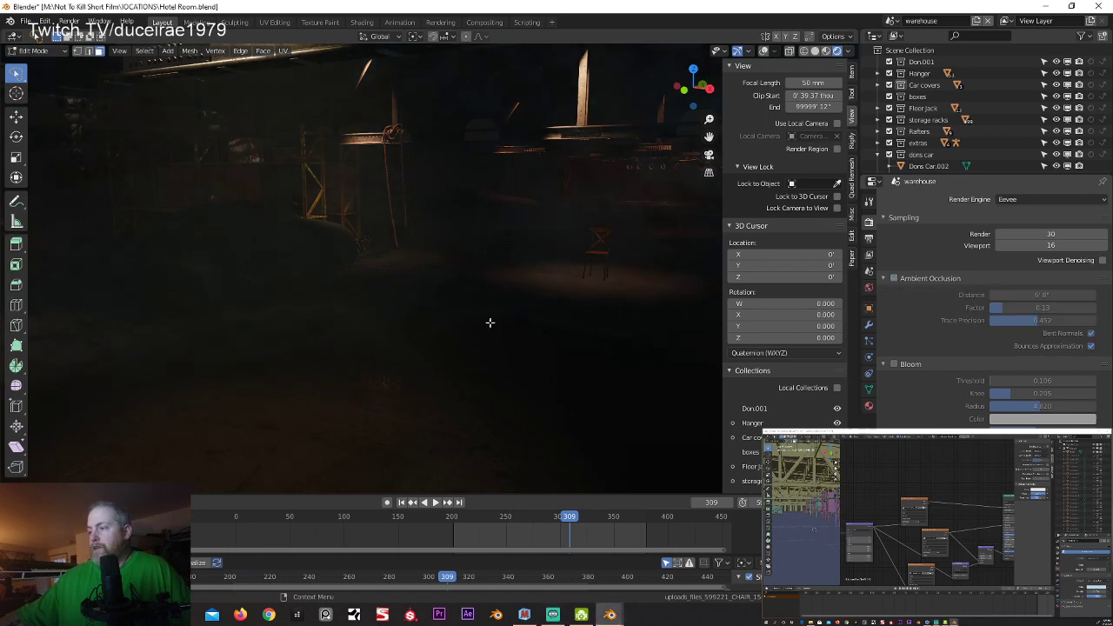
scroll(500, 313, "up", 4)
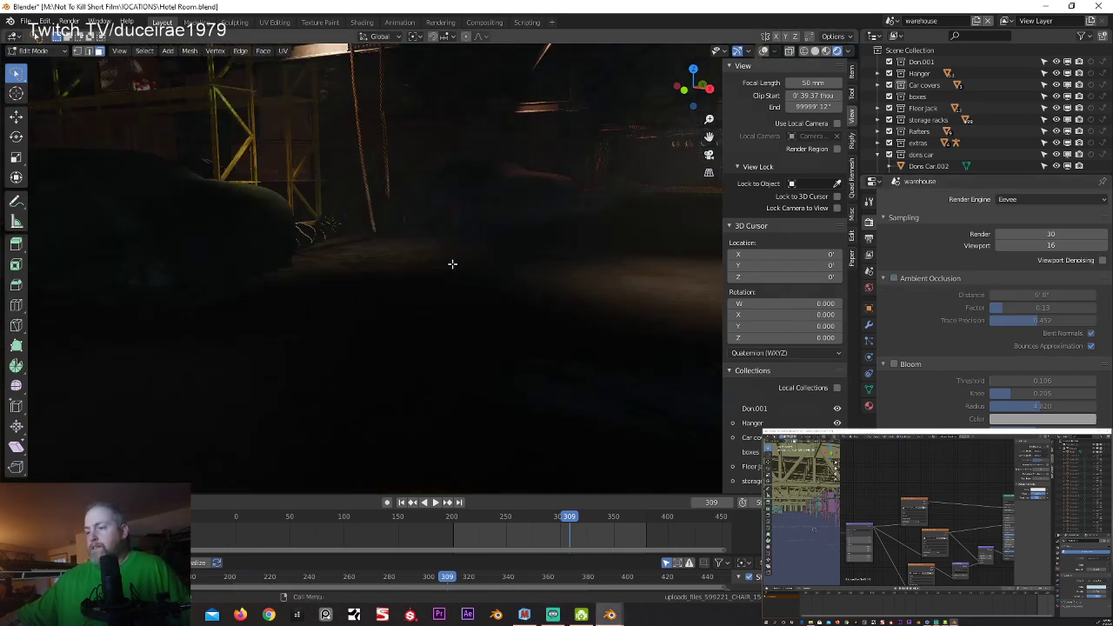
middle_click_drag(453, 264, 200, 322)
scroll(478, 330, "down", 1)
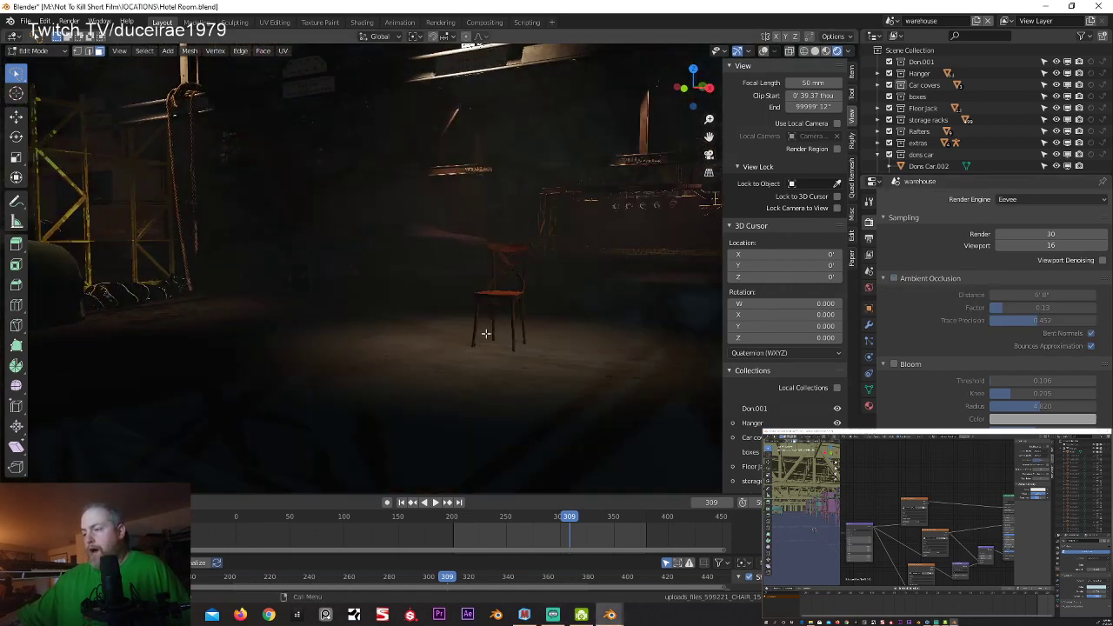
scroll(496, 344, "up", 3)
middle_click_drag(474, 351, 369, 369)
scroll(505, 348, "up", 2)
scroll(341, 383, "up", 2)
scroll(405, 388, "up", 2)
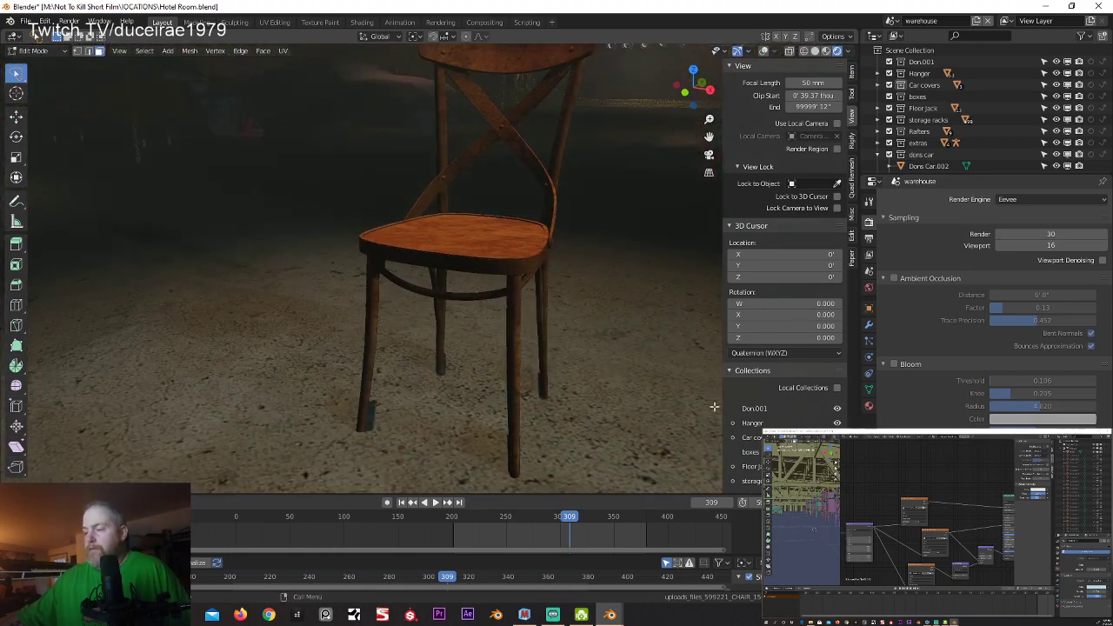
left_click(893, 279)
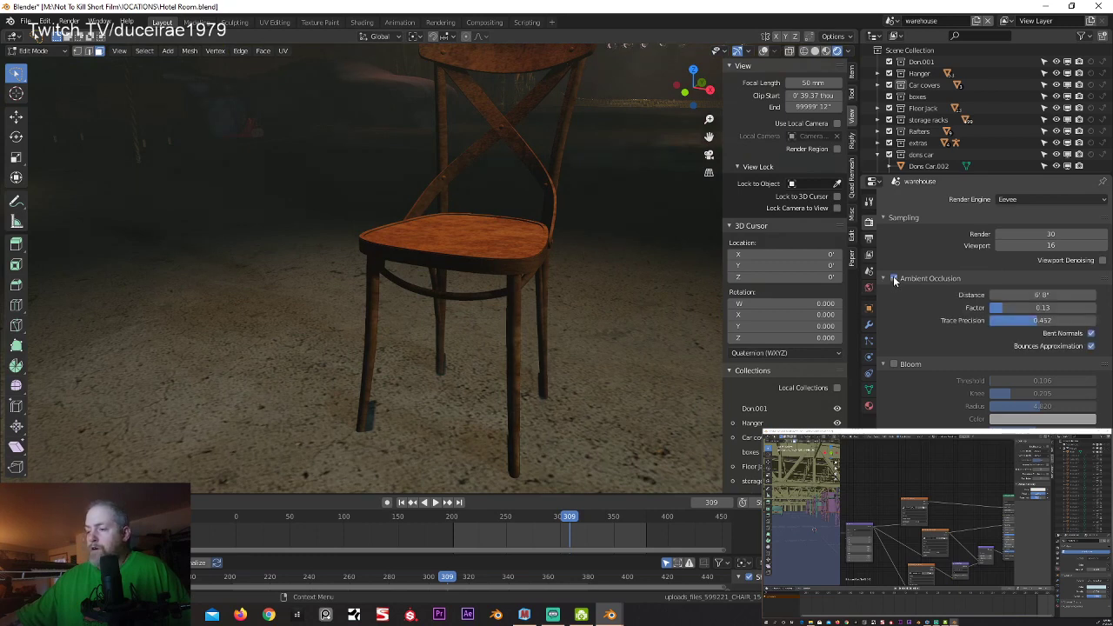
Step: Turn off Scene World and Scene Lights in the rendered viewport shading
left_click(848, 52)
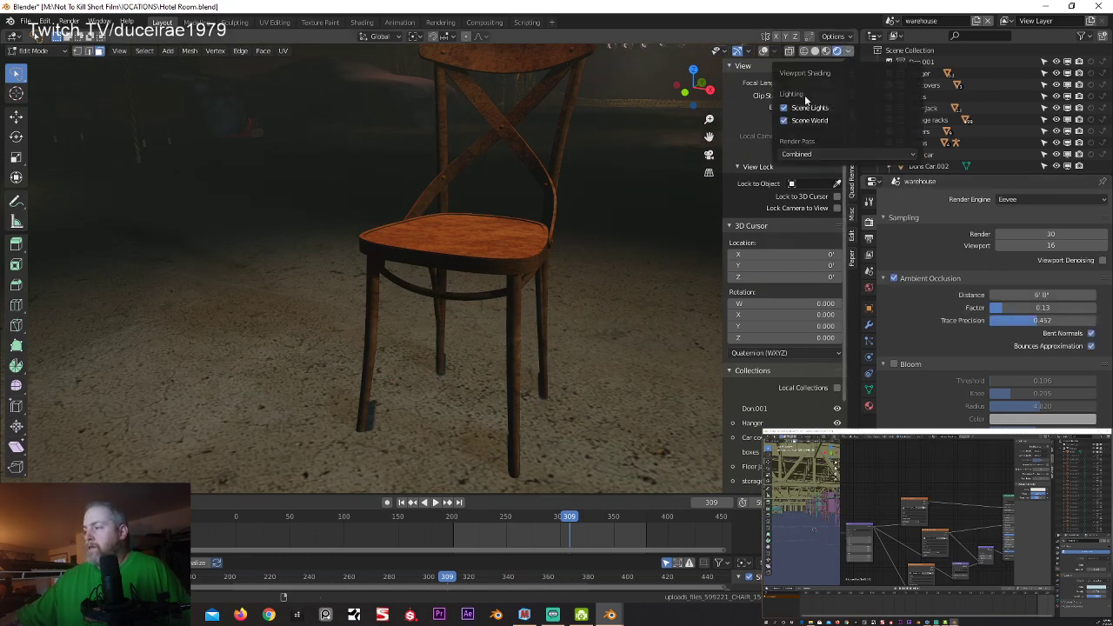
left_click(784, 120)
left_click(786, 122)
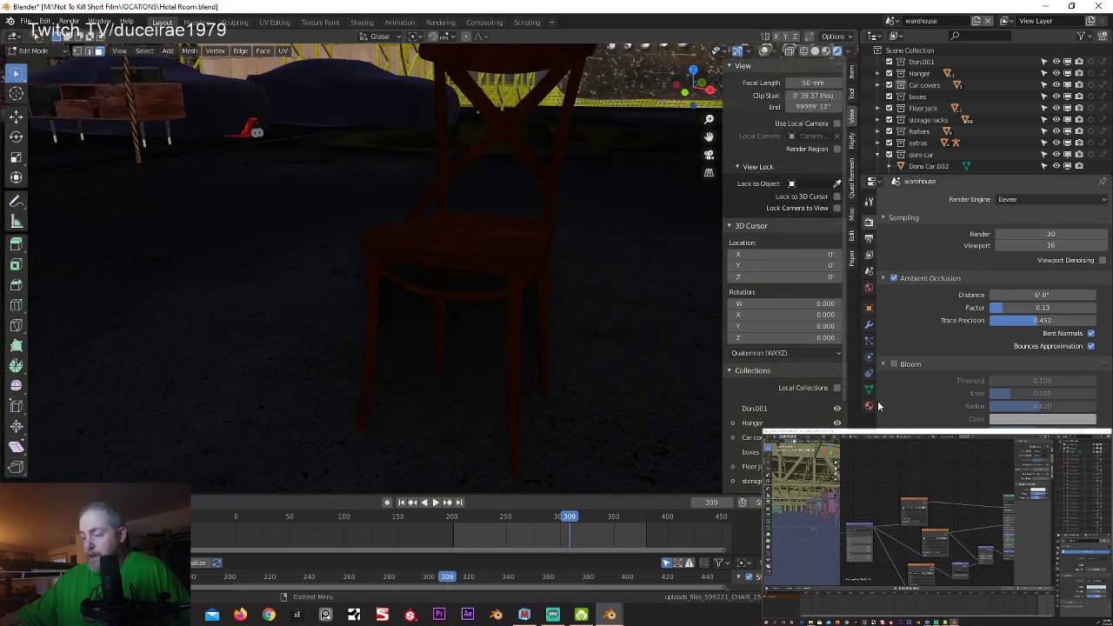
Step: Toggle Ambient Occlusion off and on, and examine the shading around the chair from several angles
left_click(894, 278)
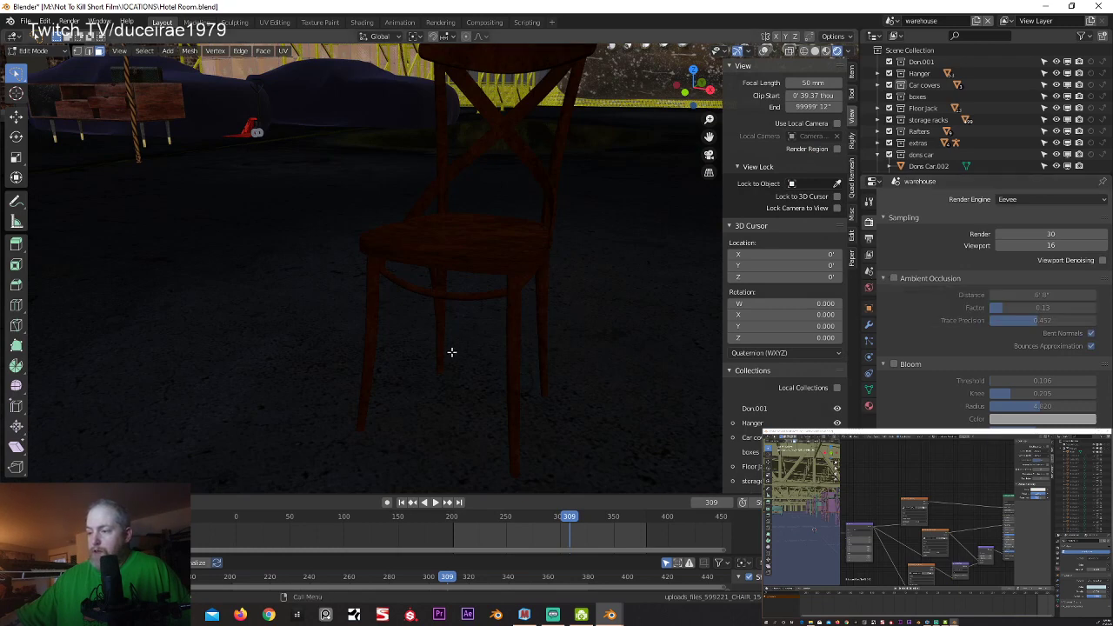
left_click(895, 278)
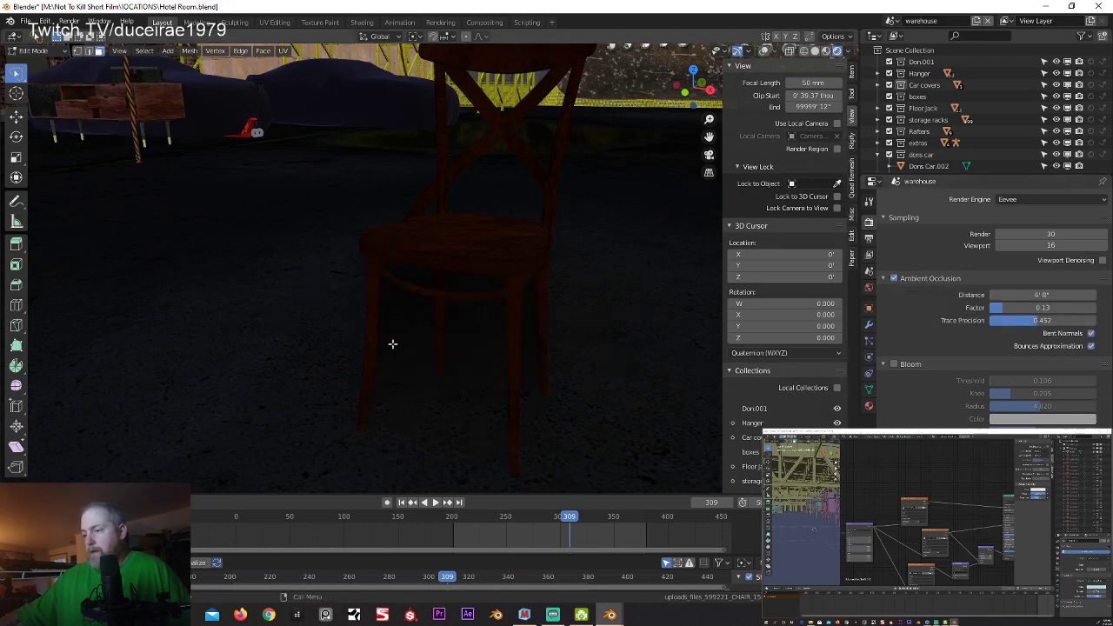
middle_click_drag(392, 344, 452, 353)
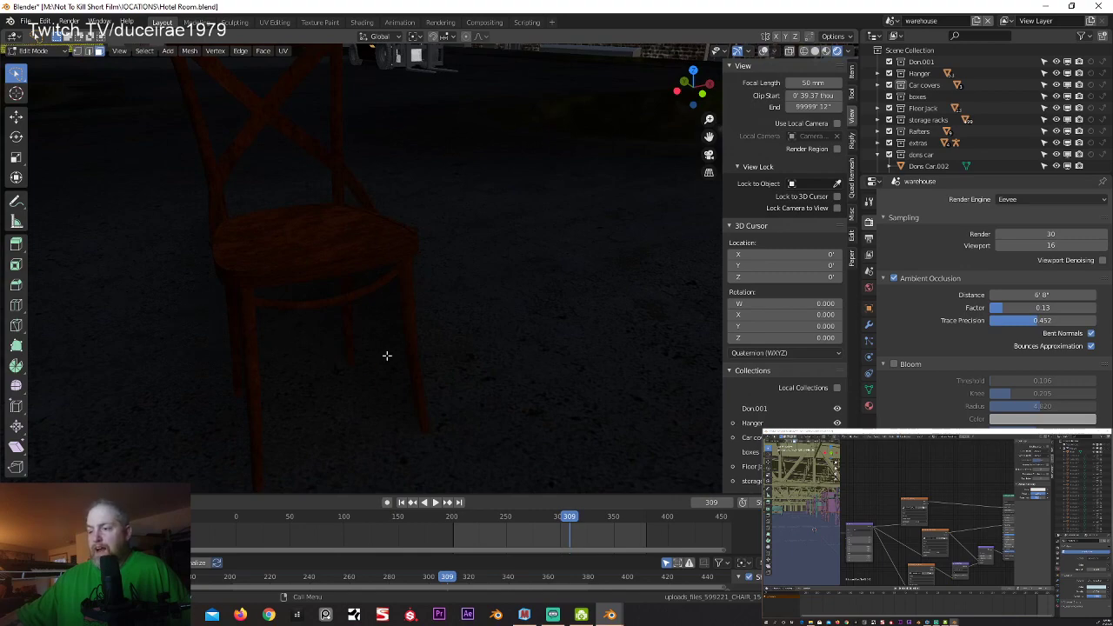
middle_click_drag(385, 355, 327, 345)
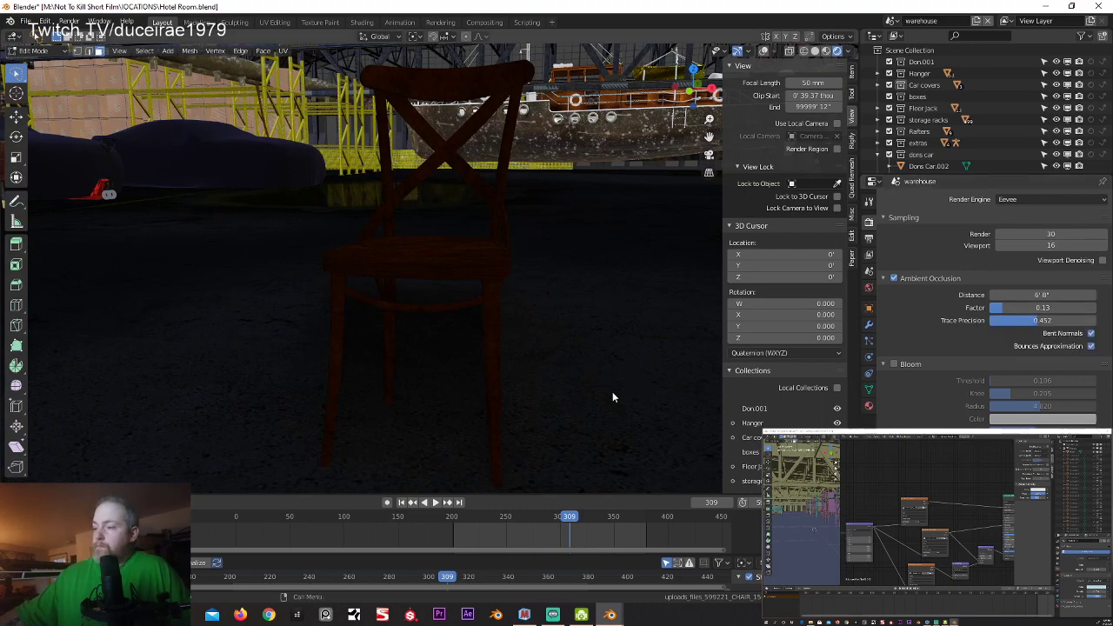
mouse_move(434, 385)
middle_mouse_down()
mouse_move(490, 390)
mouse_move(418, 397)
middle_mouse_up()
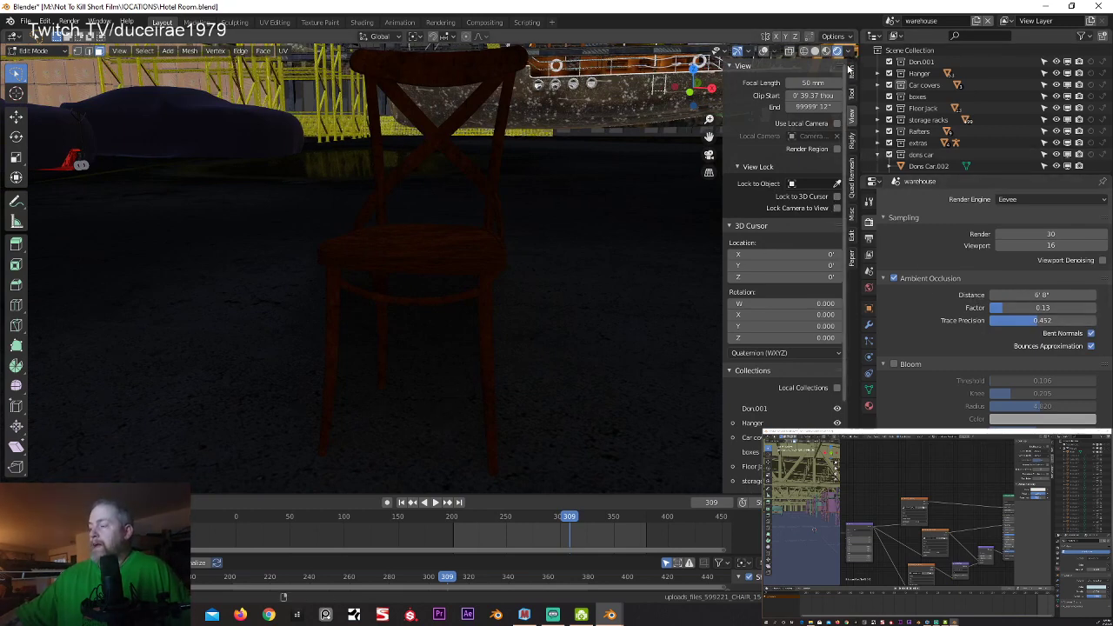
Step: Turn Scene Lights and Scene World back on in the rendered viewport shading
left_click(850, 52)
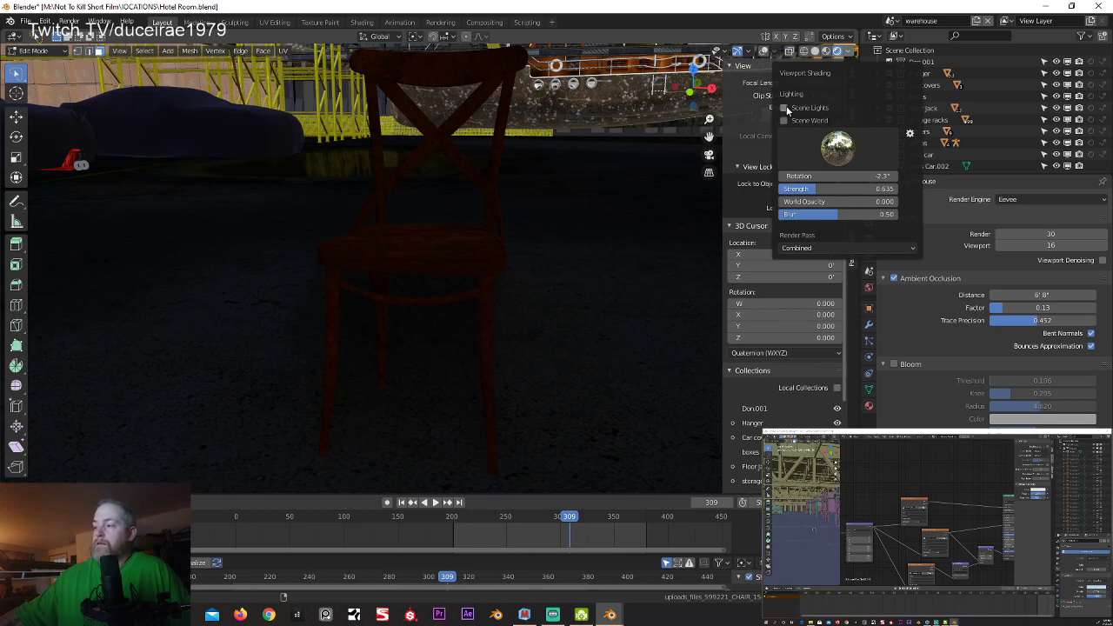
left_click(785, 108)
left_click(784, 120)
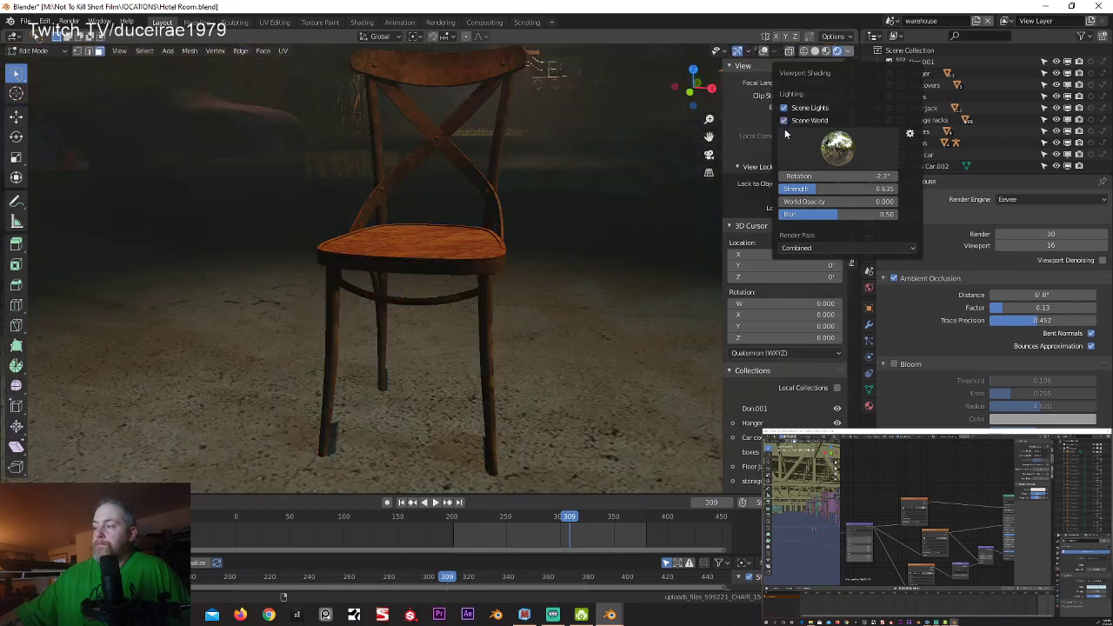
Step: Set the Ambient Occlusion factor to 0.57 and its distance to 13'
mouse_move(1006, 297)
left_mouse_down()
mouse_move(1044, 297)
mouse_move(1003, 309)
mouse_move(1097, 308)
mouse_move(1013, 297)
mouse_move(1066, 297)
mouse_move(1033, 297)
left_mouse_up()
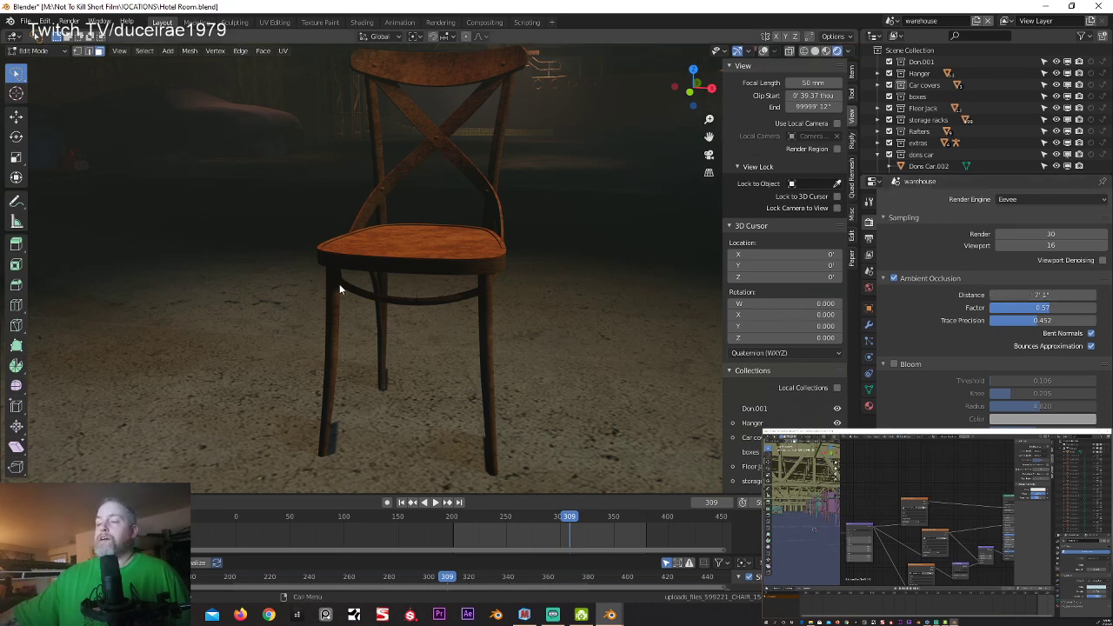
left_click_drag(1042, 295, 1069, 295)
Step: Examine the ambient occlusion shading on the chair's seat, legs and backrest from several distances and angles
scroll(481, 330, "down", 3)
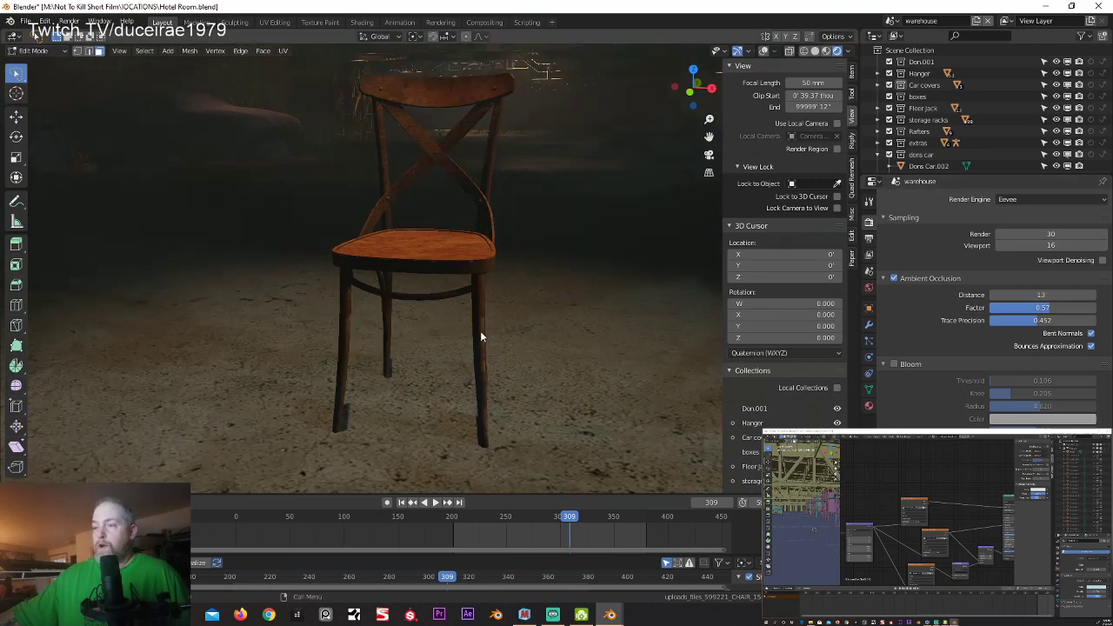
scroll(407, 341, "down", 2)
mouse_move(390, 326)
middle_mouse_down()
mouse_move(314, 324)
mouse_move(370, 320)
middle_mouse_up()
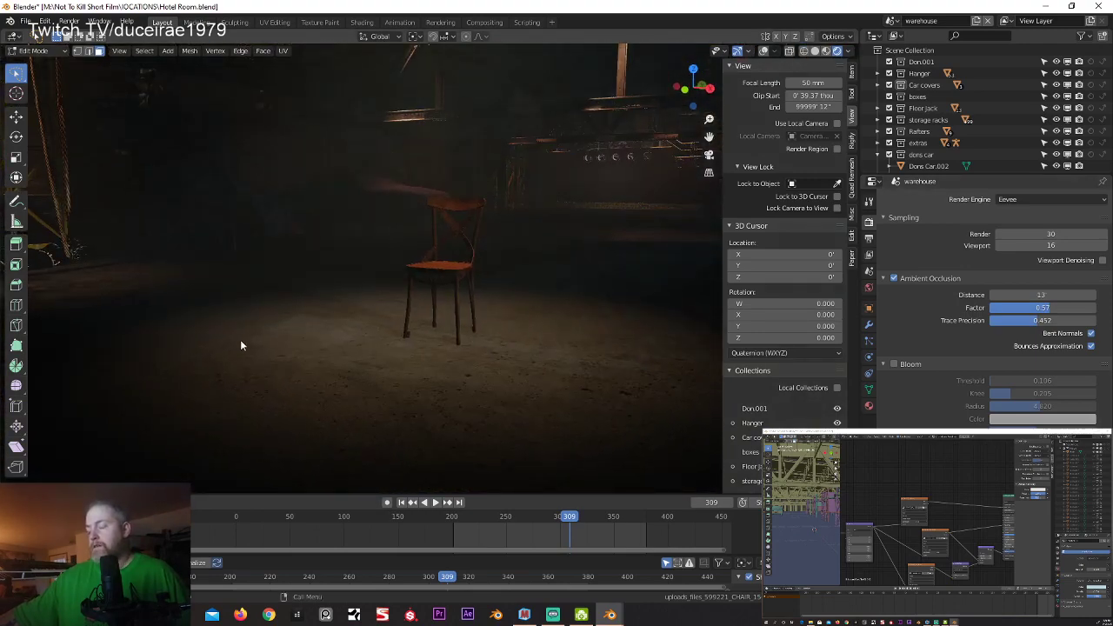
scroll(399, 308, "up", 6)
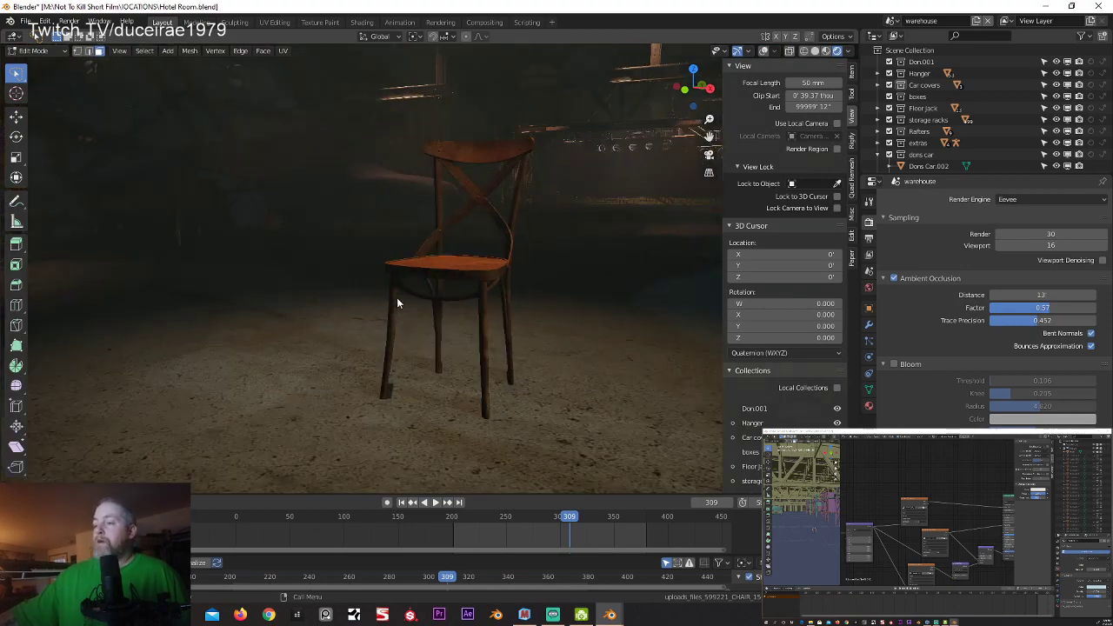
scroll(453, 304, "up", 4)
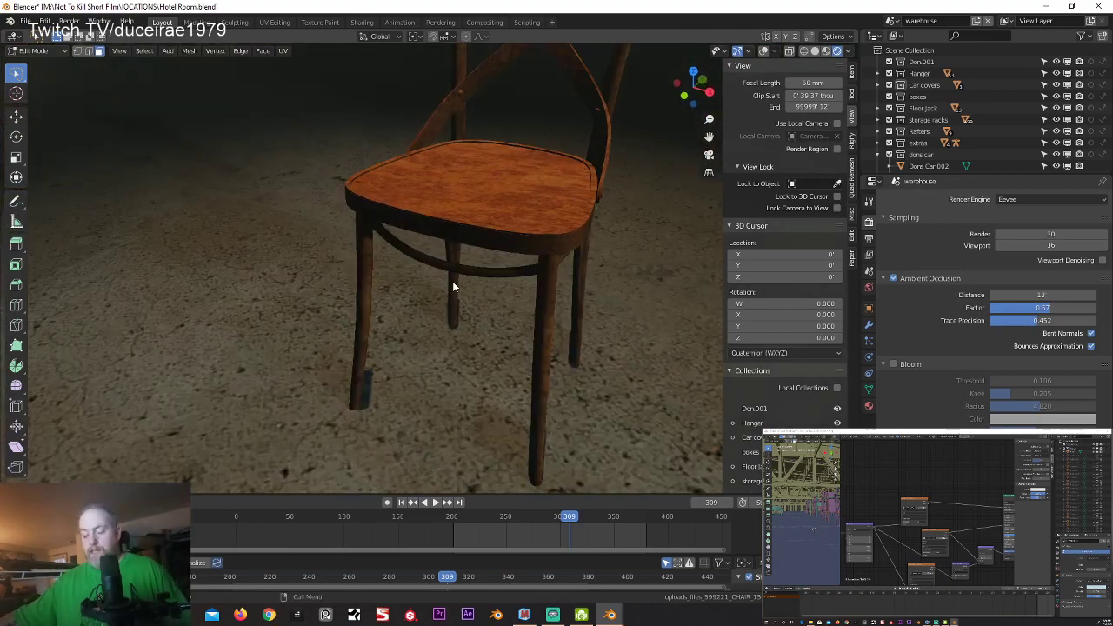
scroll(279, 429, "down", 2)
middle_click_drag(279, 430, 276, 309)
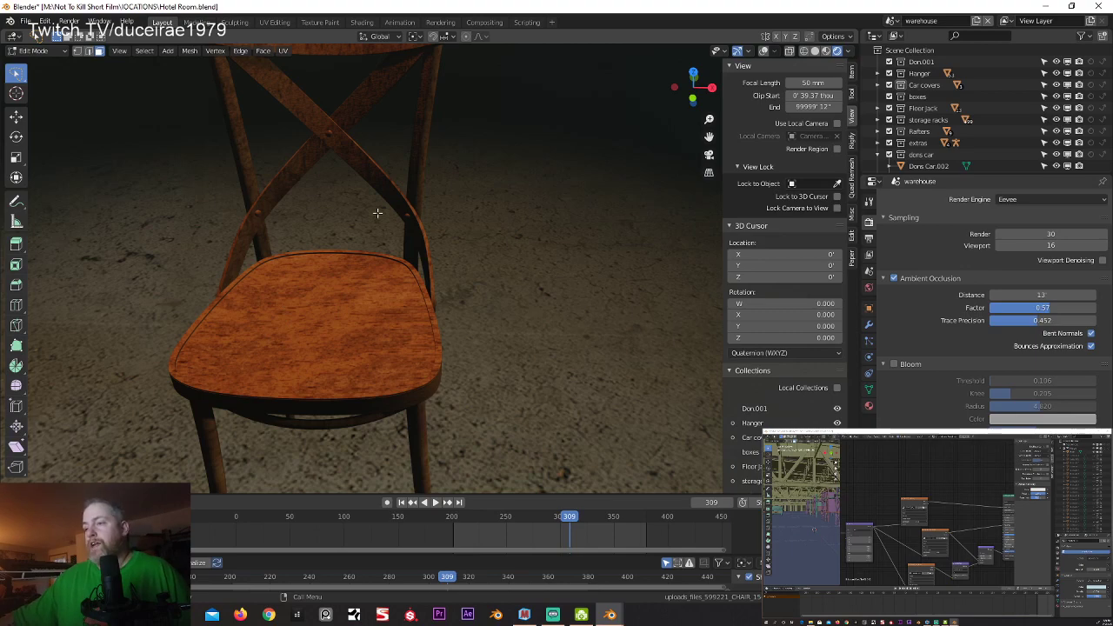
middle_click_drag(279, 289, 270, 234)
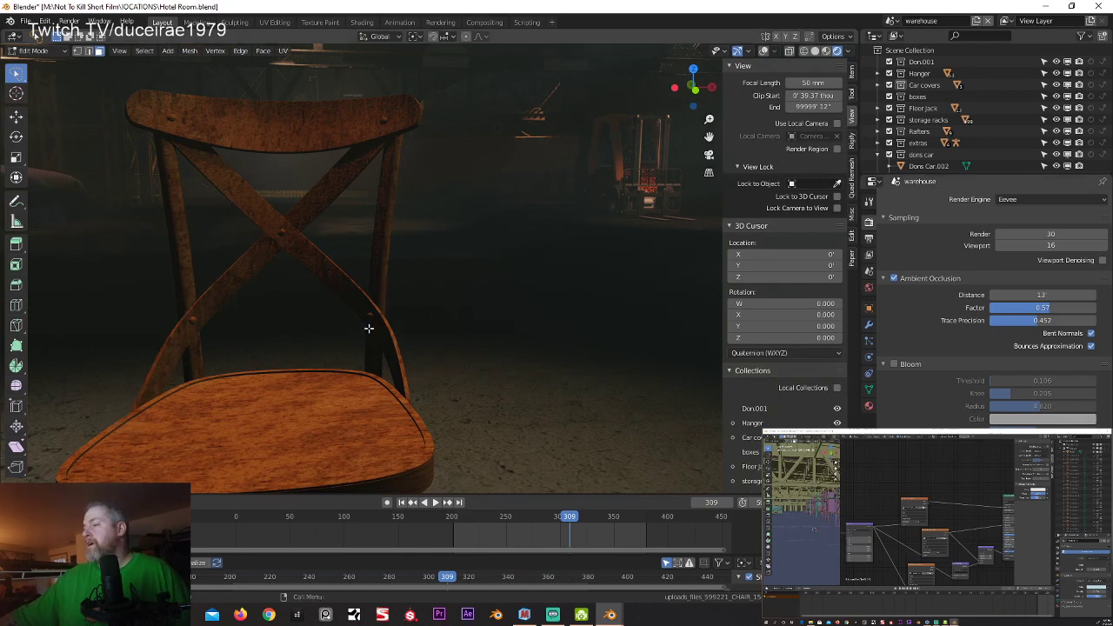
middle_click_drag(211, 386, 464, 282)
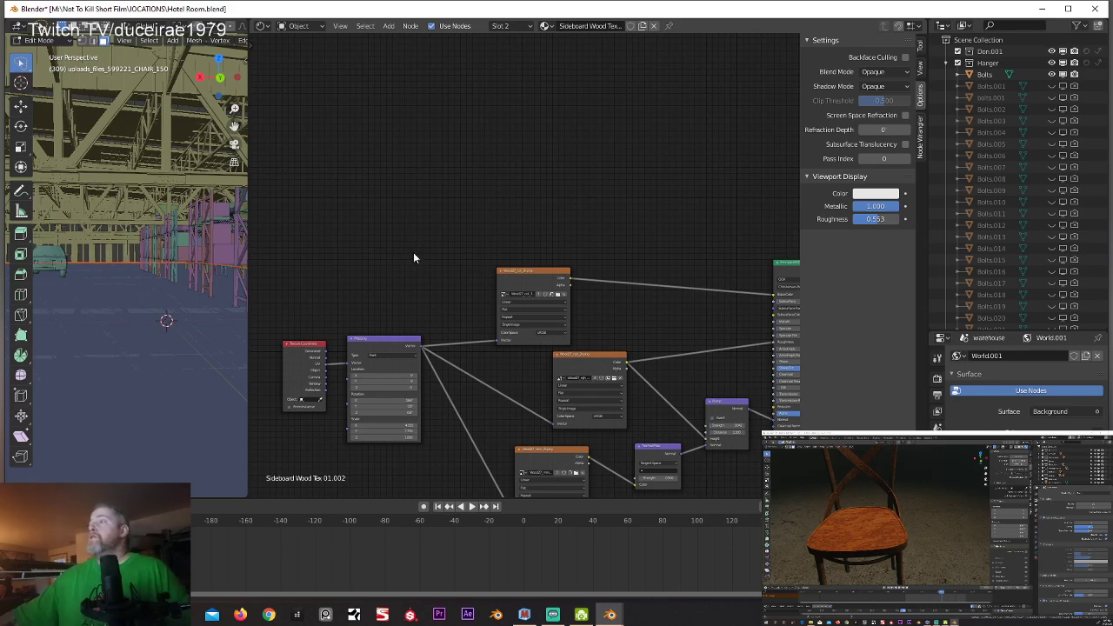
Step: In the Sideboard Wood Tex material's node tree, move the Wood27_col_2k.png texture node farther up, away from the roughness texture node
middle_click_drag(412, 256, 311, 221)
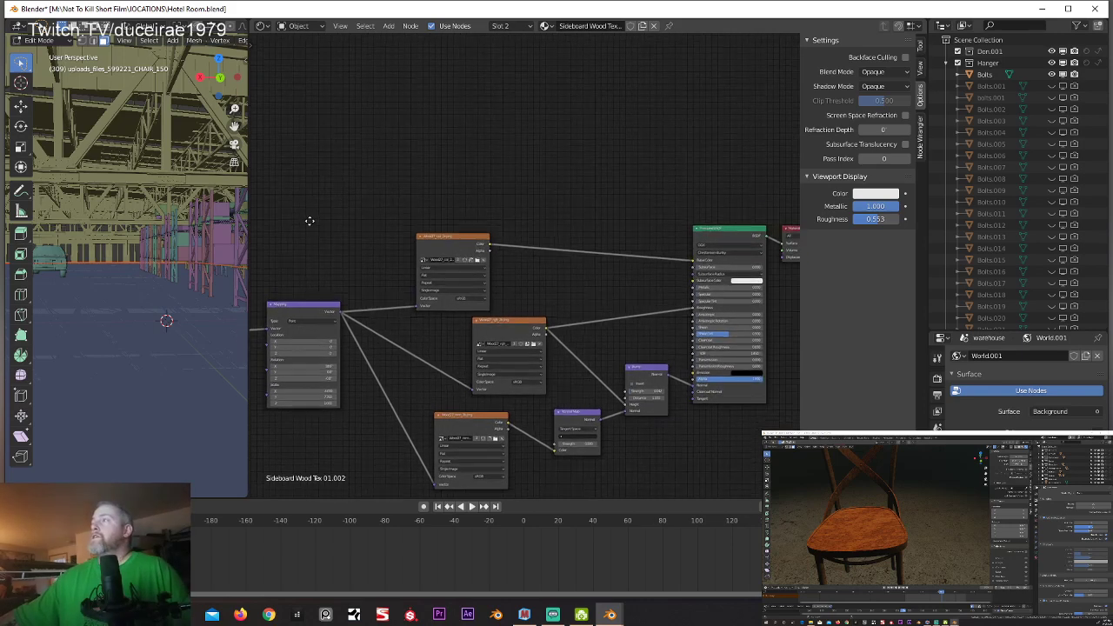
left_click(505, 27)
left_click(505, 27)
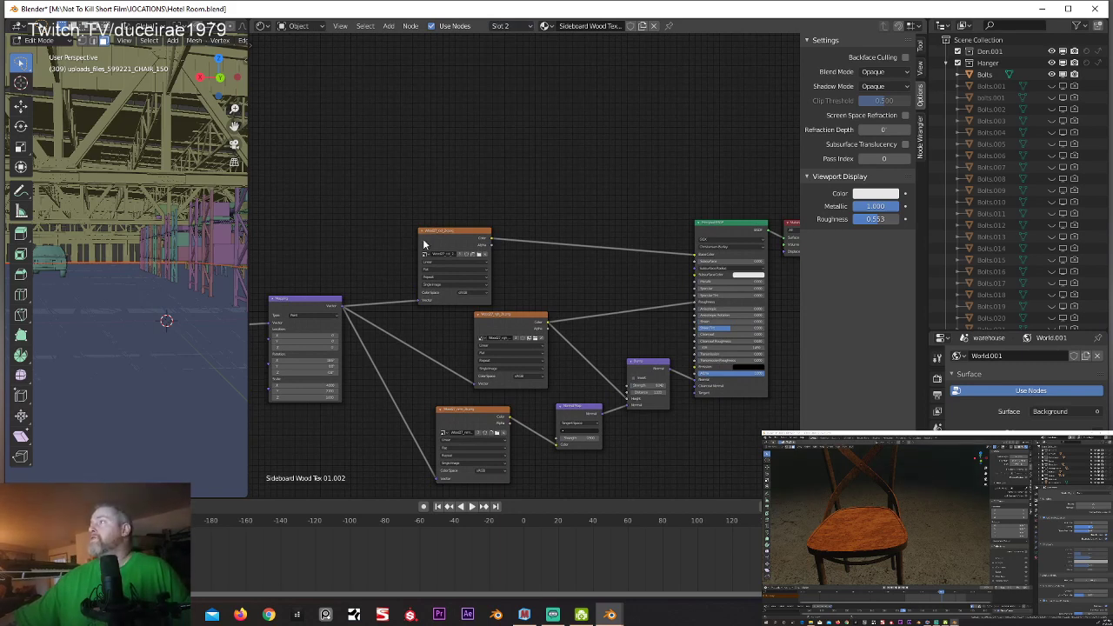
left_click_drag(467, 231, 497, 206)
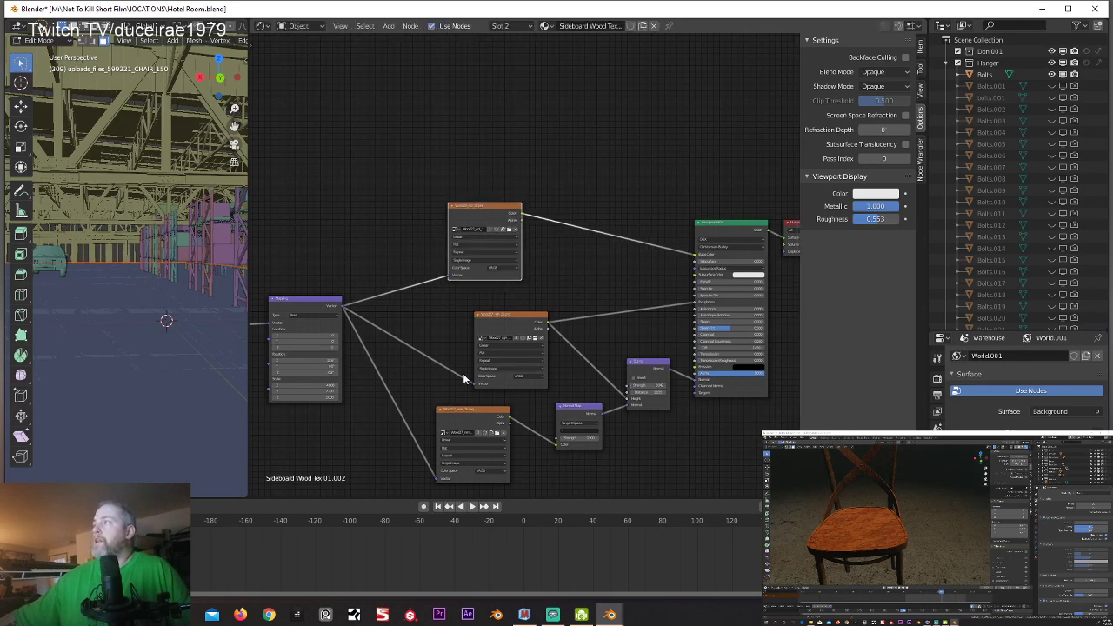
Step: Examine how the Wood27 color, roughness and normal textures connect to the Bump, Normal Map and Principled BSDF nodes
scroll(465, 378, "up", 5)
middle_click_drag(525, 376, 386, 276)
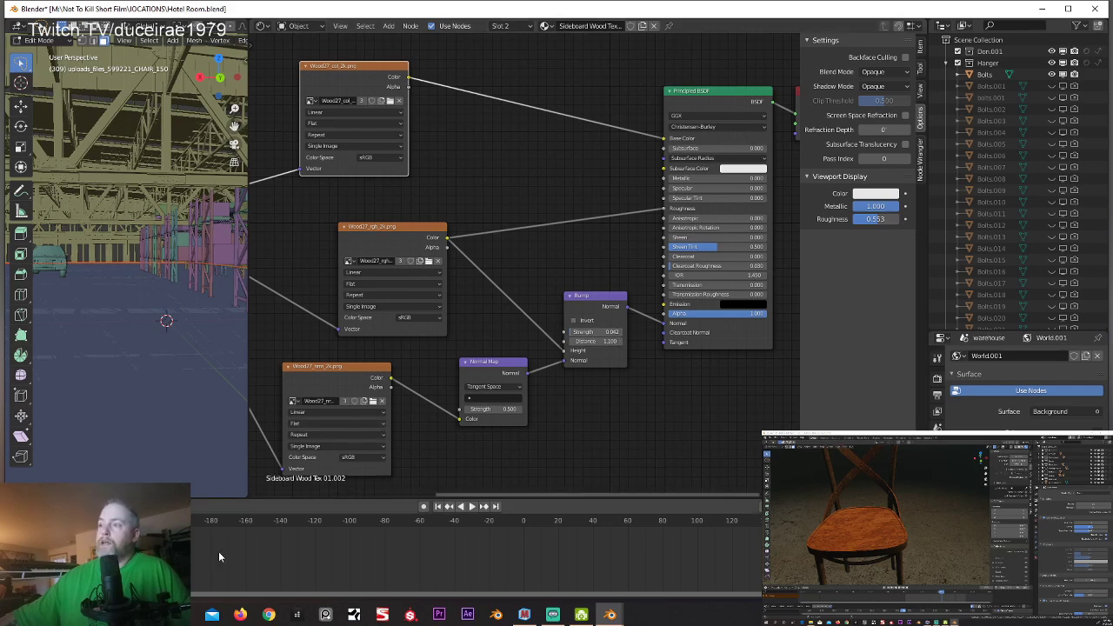
middle_click_drag(421, 427, 496, 478)
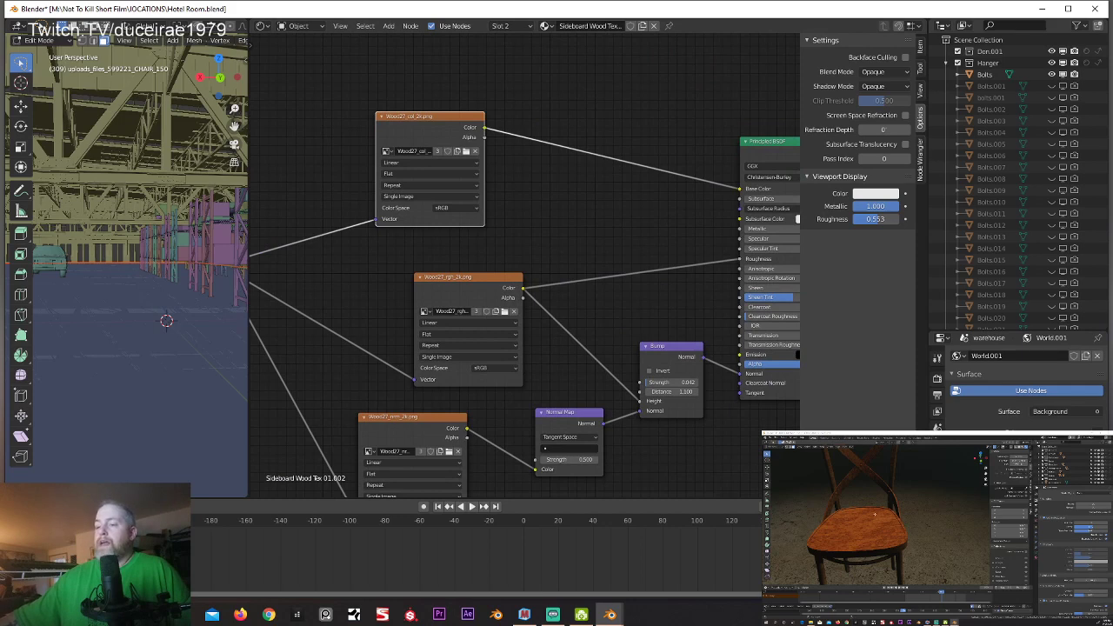
middle_click_drag(528, 317, 542, 356)
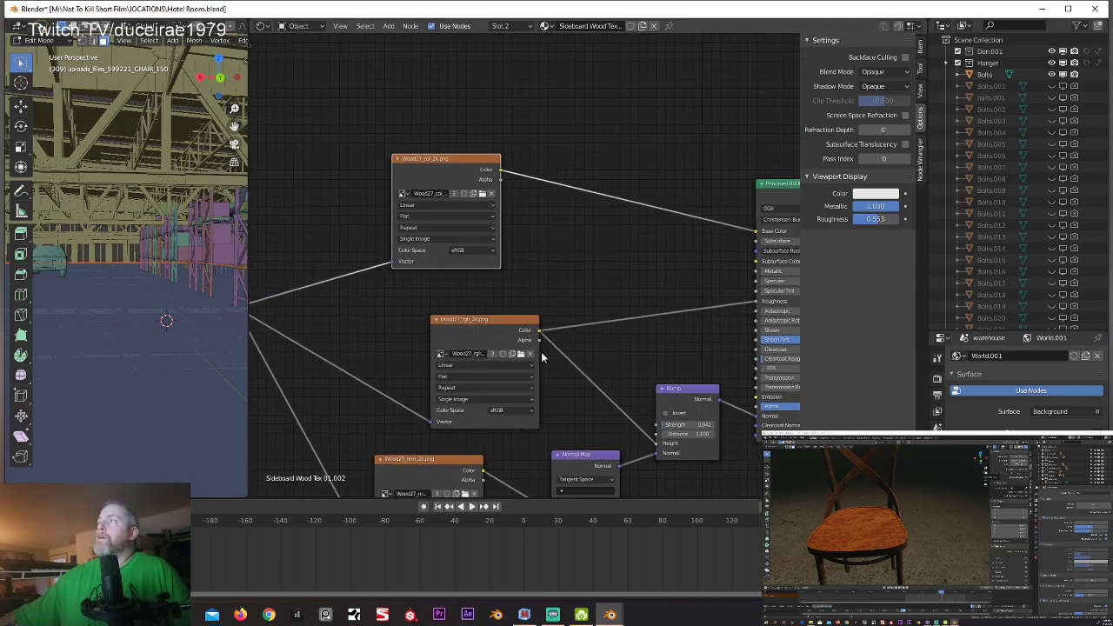
scroll(421, 279, "up", 1)
middle_click_drag(421, 279, 469, 294)
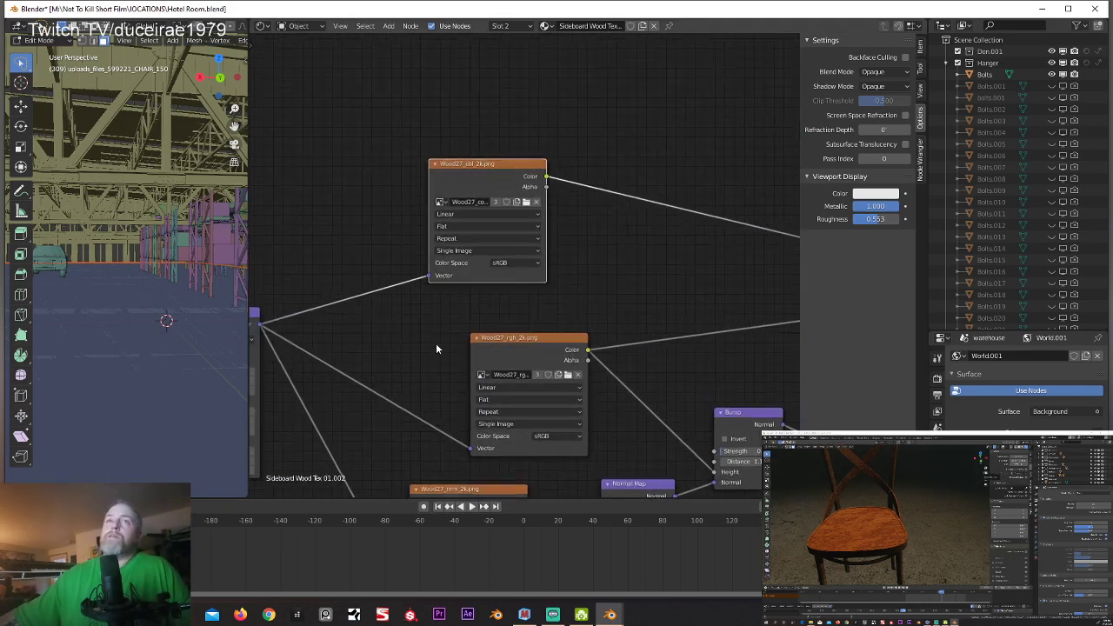
scroll(406, 312, "down", 1)
scroll(420, 323, "down", 1)
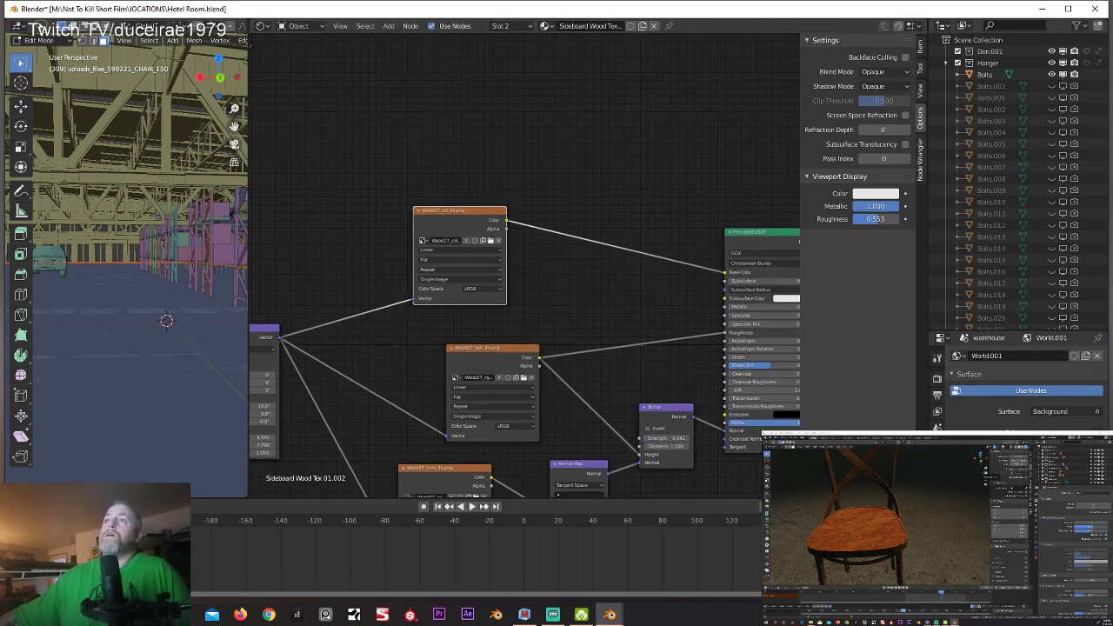
Step: View the Wood27 texture files in the Dresser folder as large icons, and put the folder window away
left_click_drag(878, 434, 973, 441)
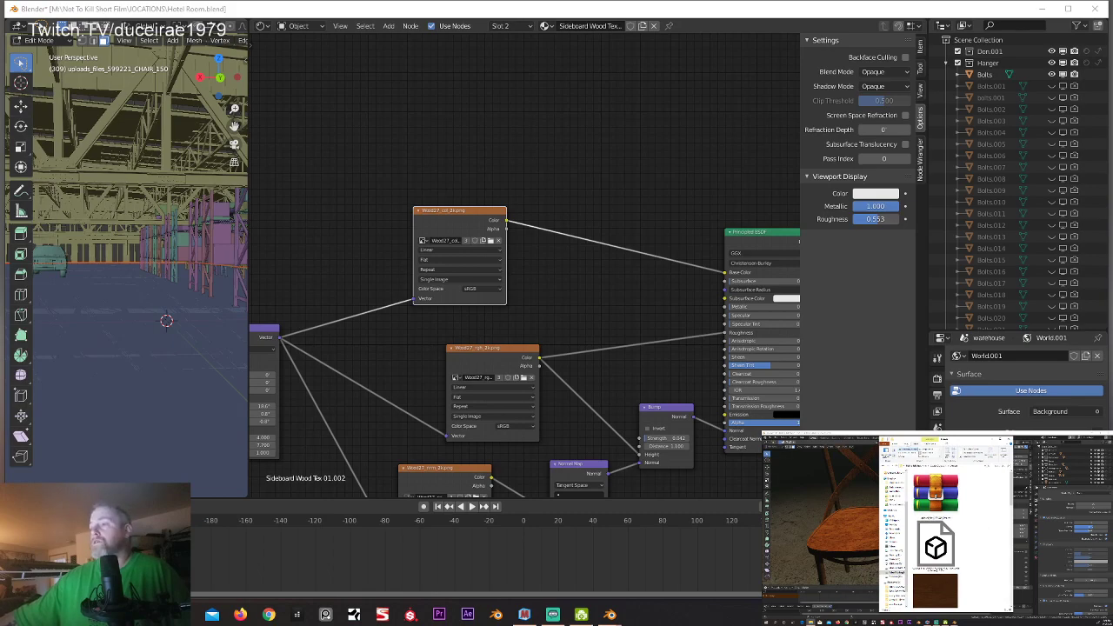
left_click_drag(952, 439, 321, 38)
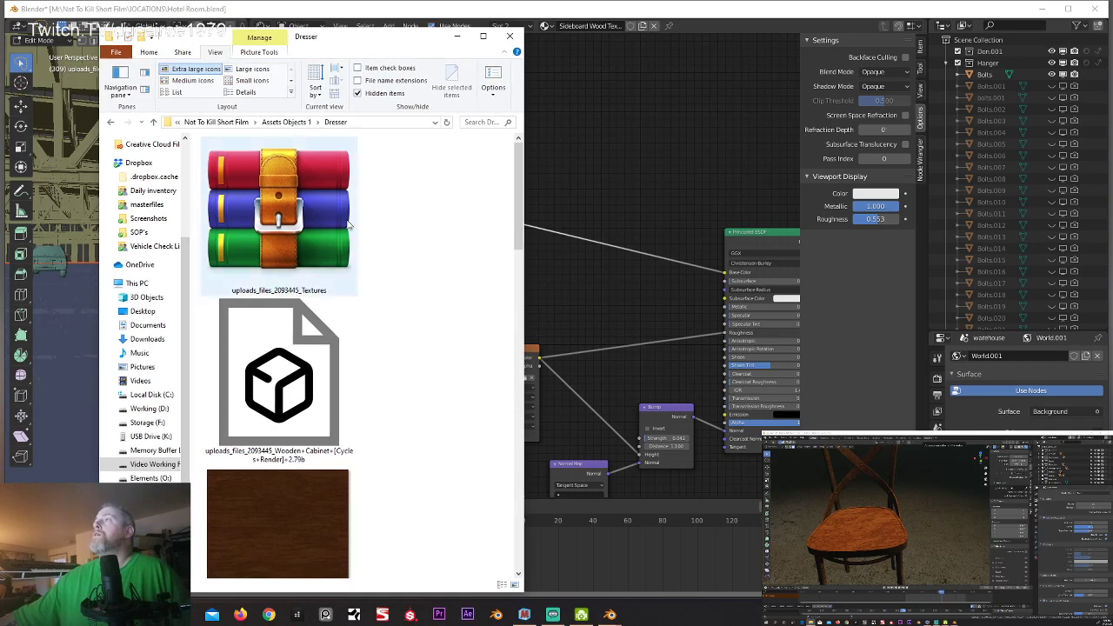
left_click(252, 69)
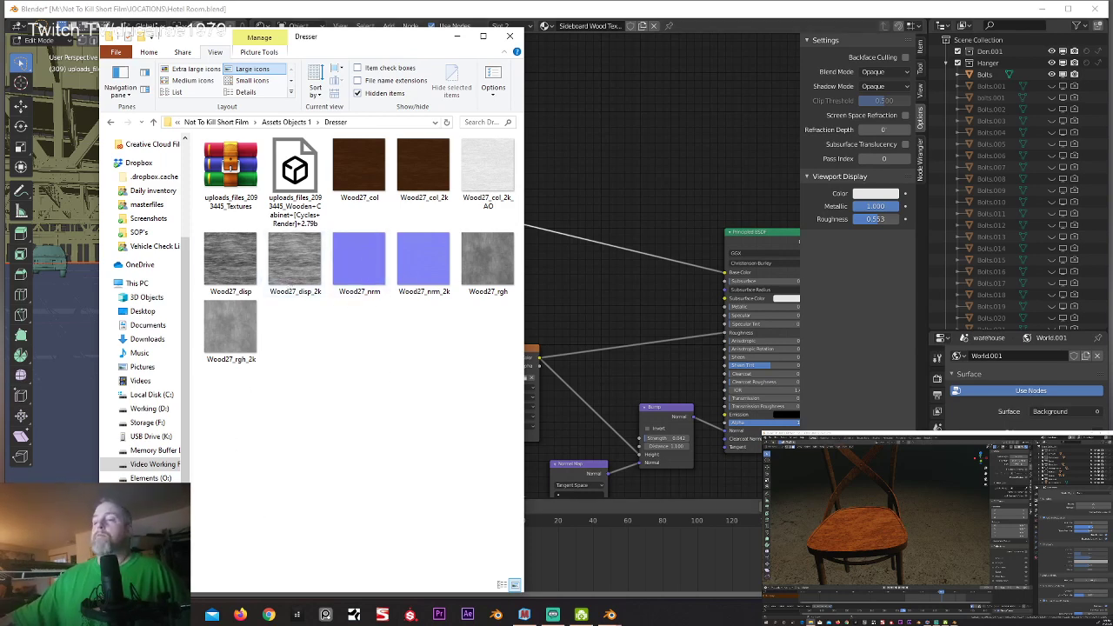
left_click(456, 37)
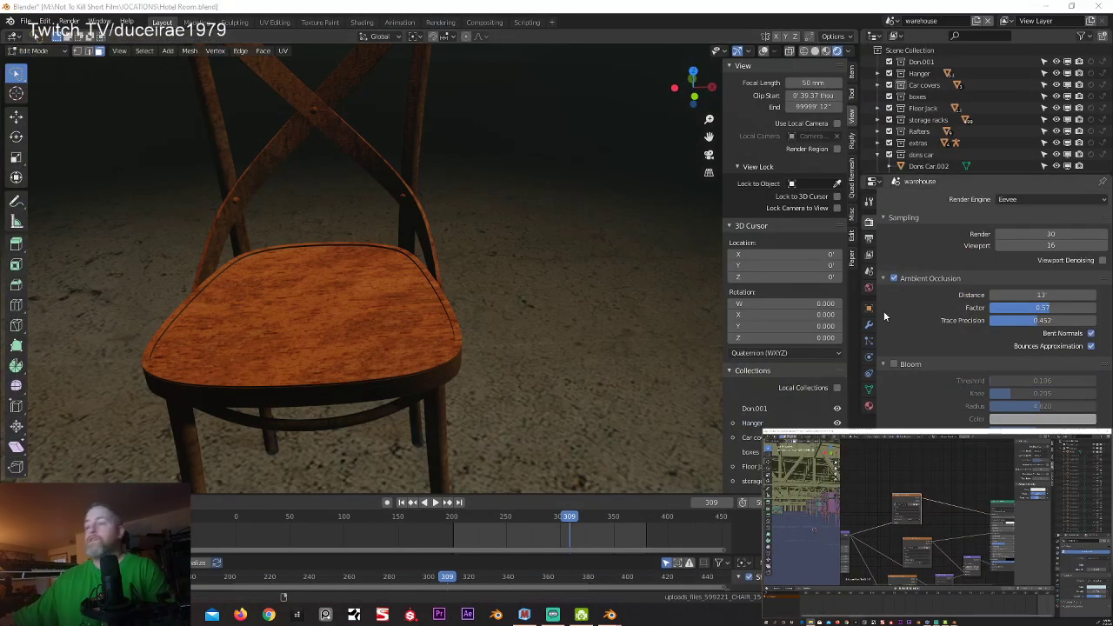
Step: Switch to Materialize to view the wood texture's AO map
left_click(524, 615)
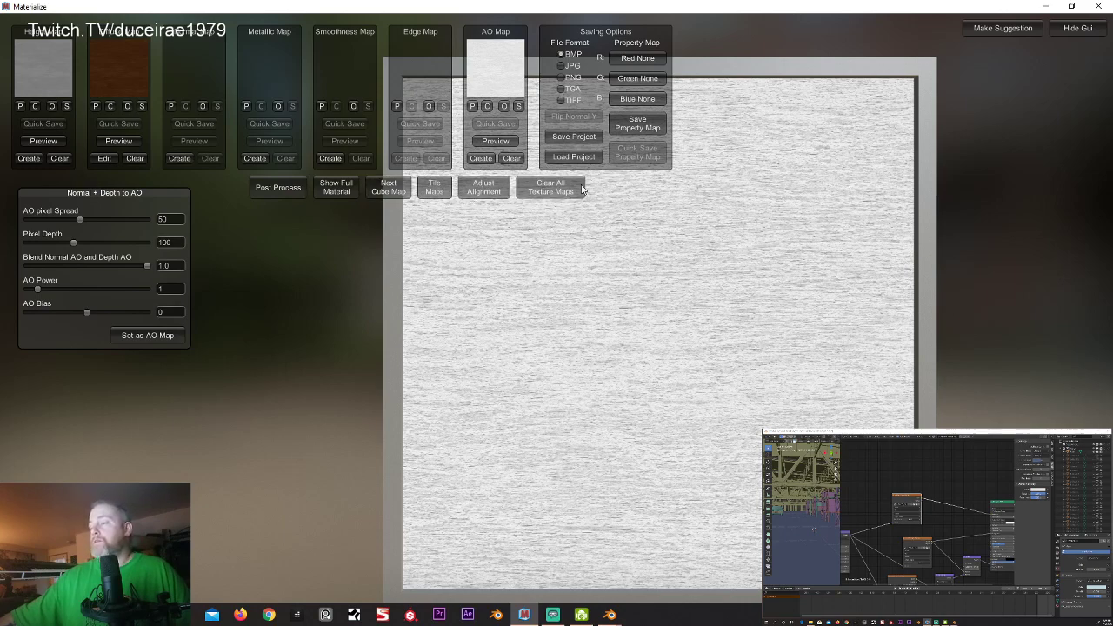
Step: Clear all the texture maps in Materialize and reposition the empty preview plane
left_click(551, 187)
left_click(534, 234)
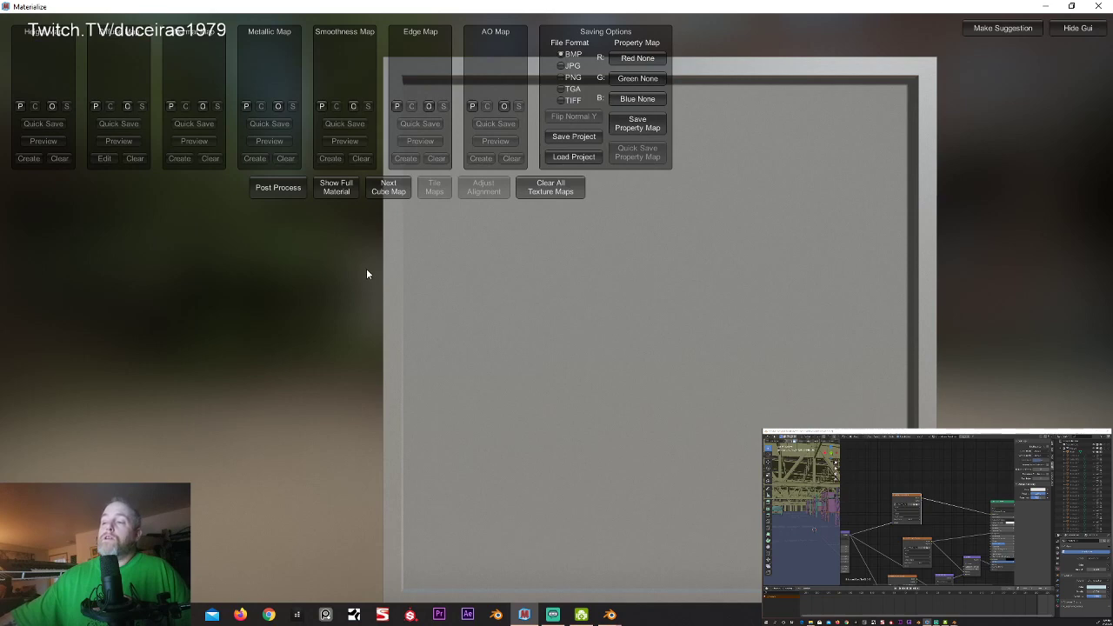
middle_click_drag(367, 270, 207, 251)
middle_click_drag(290, 260, 310, 262)
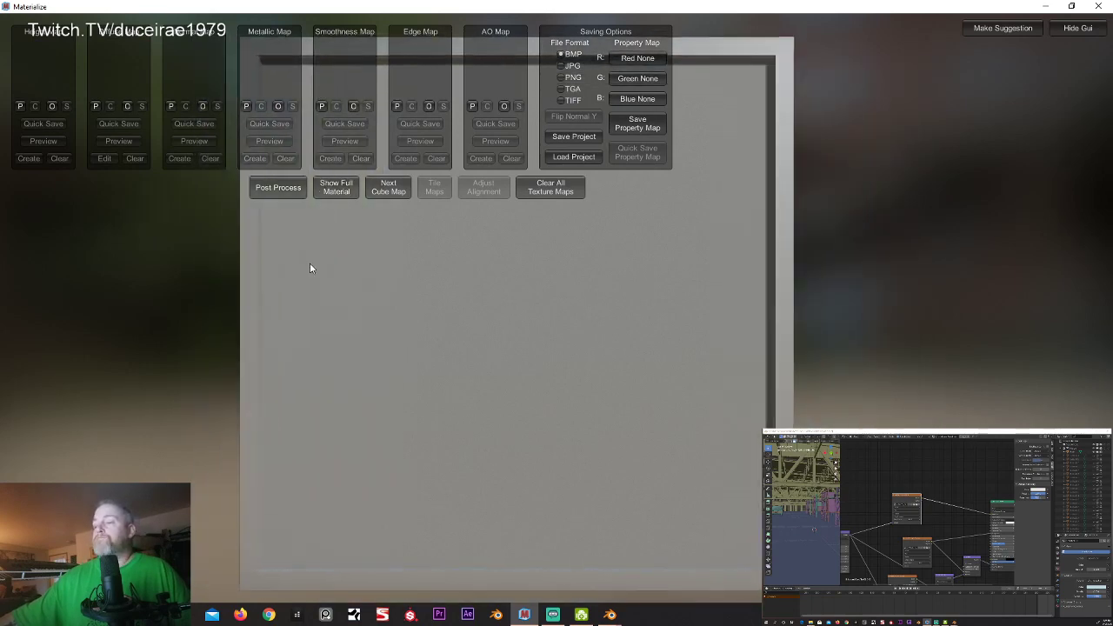
mouse_move(310, 262)
right_mouse_down()
mouse_move(347, 261)
mouse_move(343, 272)
mouse_move(262, 199)
mouse_move(273, 247)
mouse_move(409, 256)
mouse_move(388, 301)
mouse_move(258, 244)
mouse_move(216, 258)
mouse_move(326, 250)
right_mouse_up()
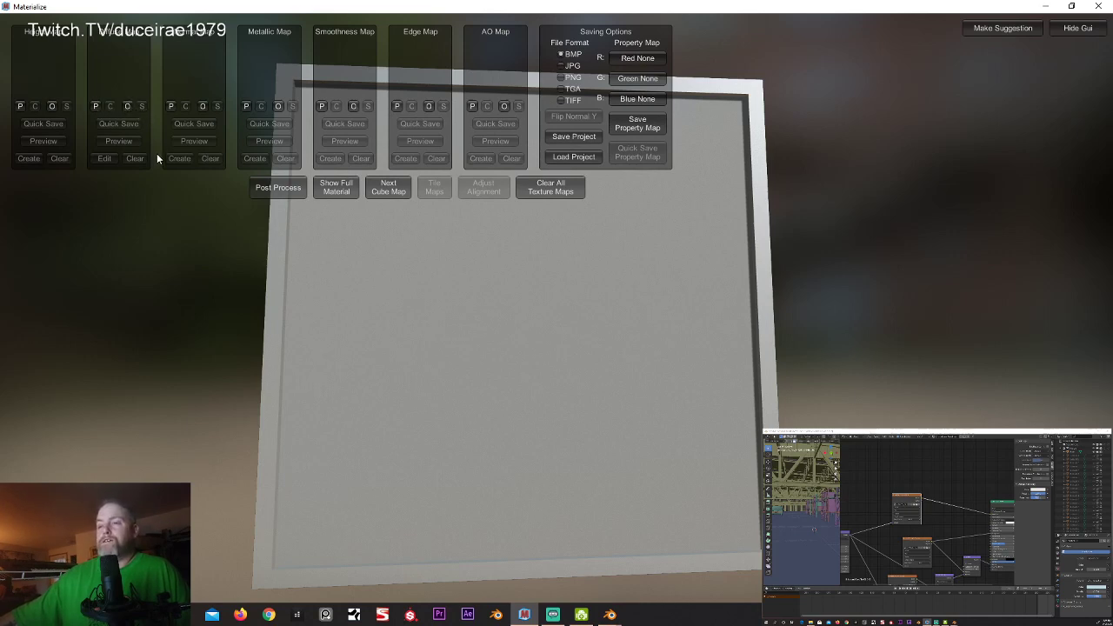
Step: Load Wood27_col_2k.png from the Dresser folder as the diffuse map and preview it on the plane
left_click(127, 107)
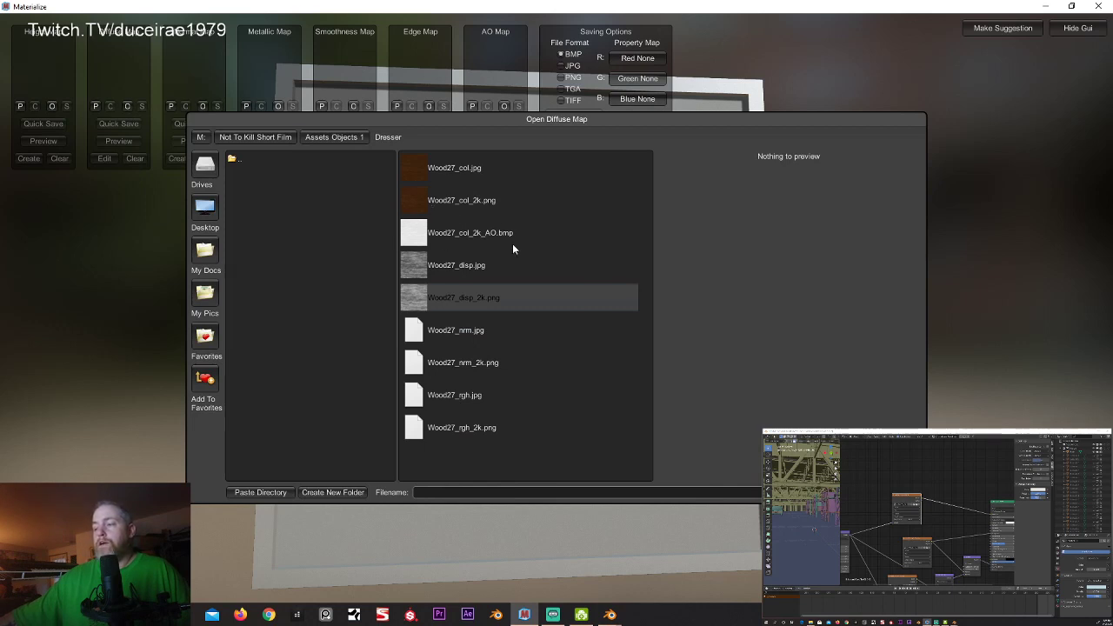
left_click(462, 199)
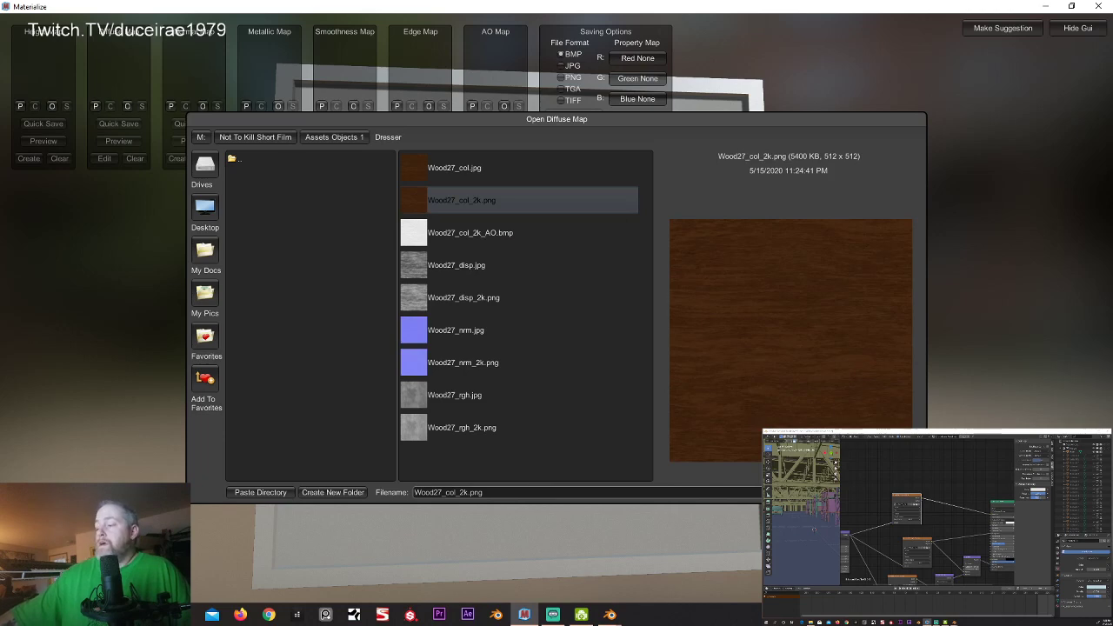
left_click(885, 492)
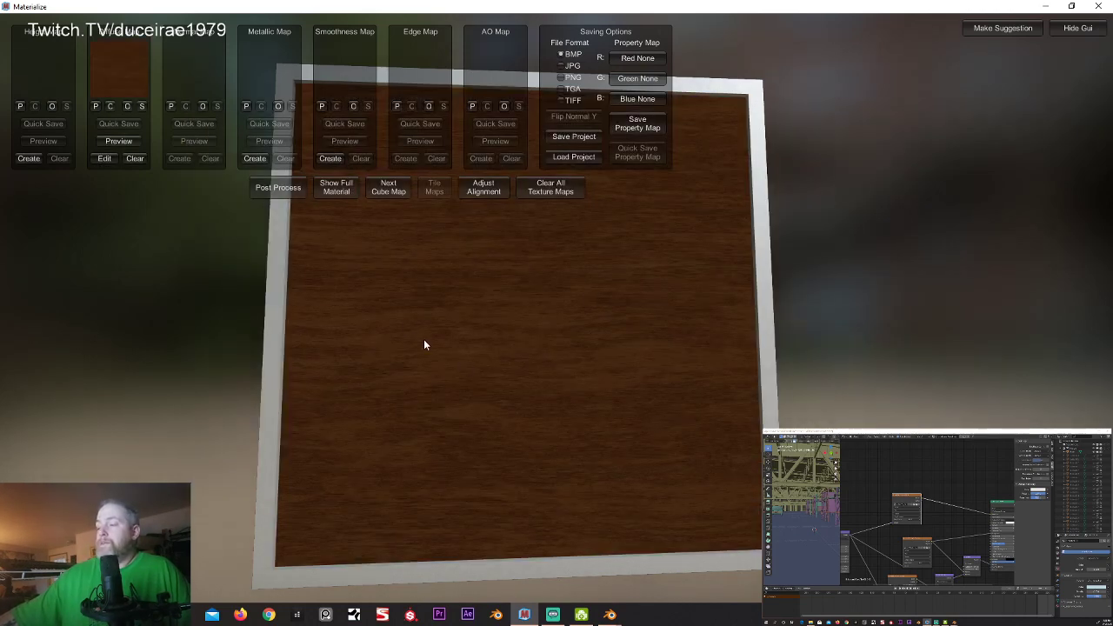
mouse_move(425, 339)
middle_mouse_down()
mouse_move(444, 329)
mouse_move(429, 323)
middle_mouse_up()
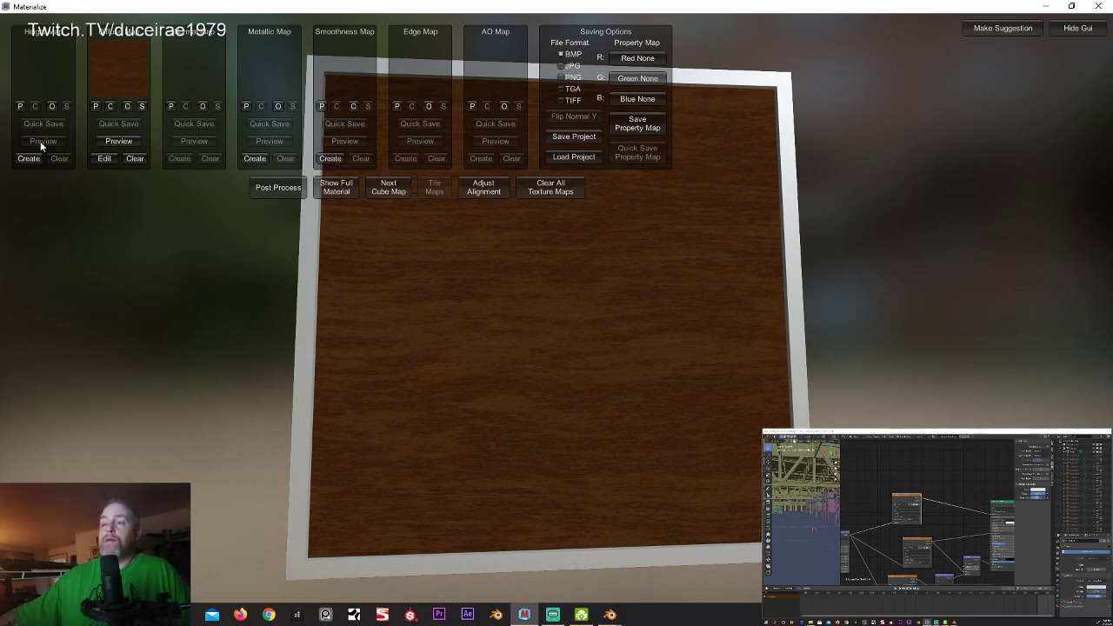
left_click(113, 142)
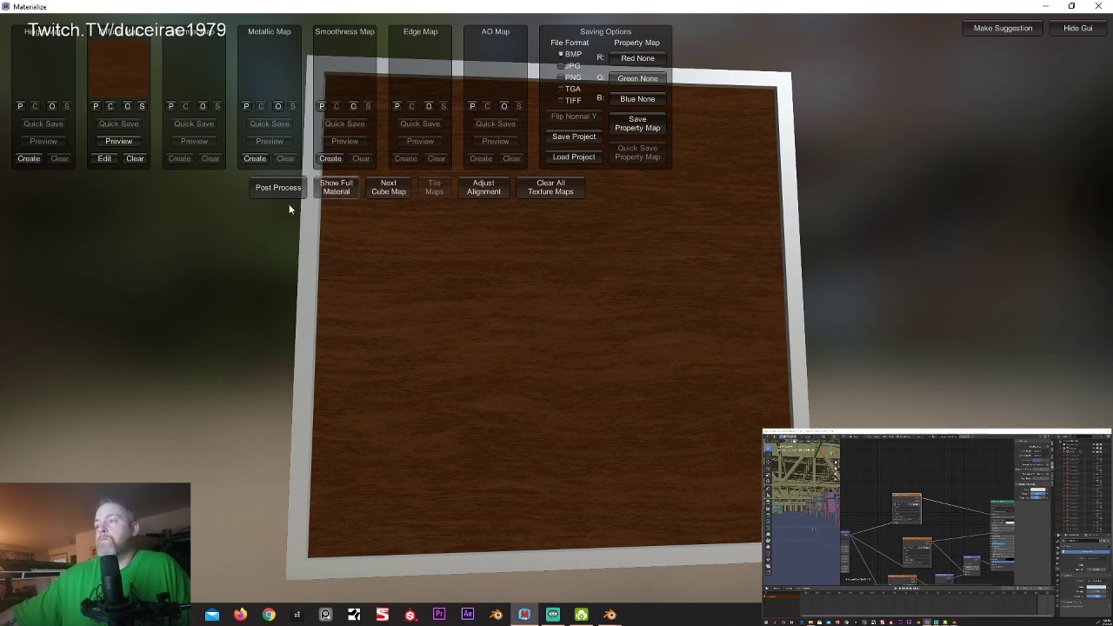
Step: Start a height map from the diffuse texture with the Details weight preset, comparing both using the height reveal slider
left_click(29, 158)
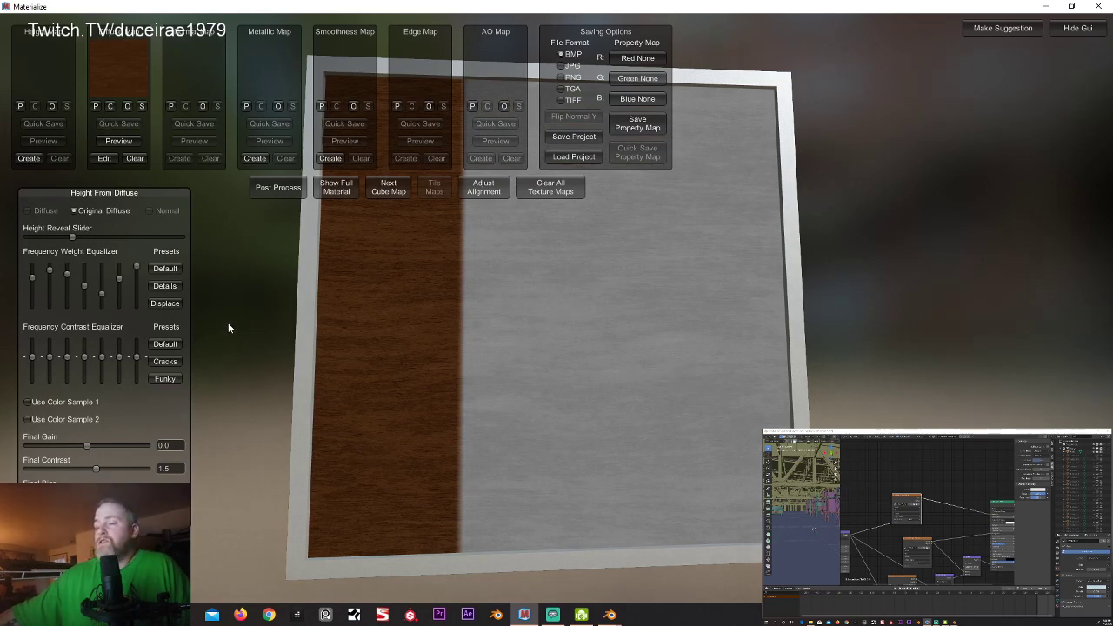
left_click(165, 285)
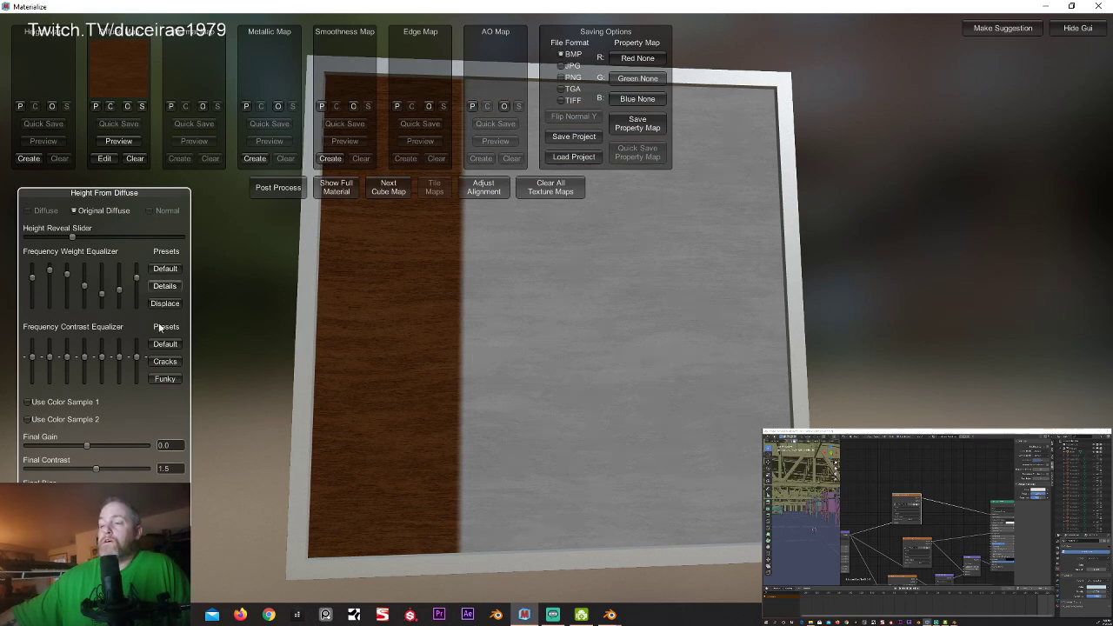
left_click_drag(73, 237, 17, 251)
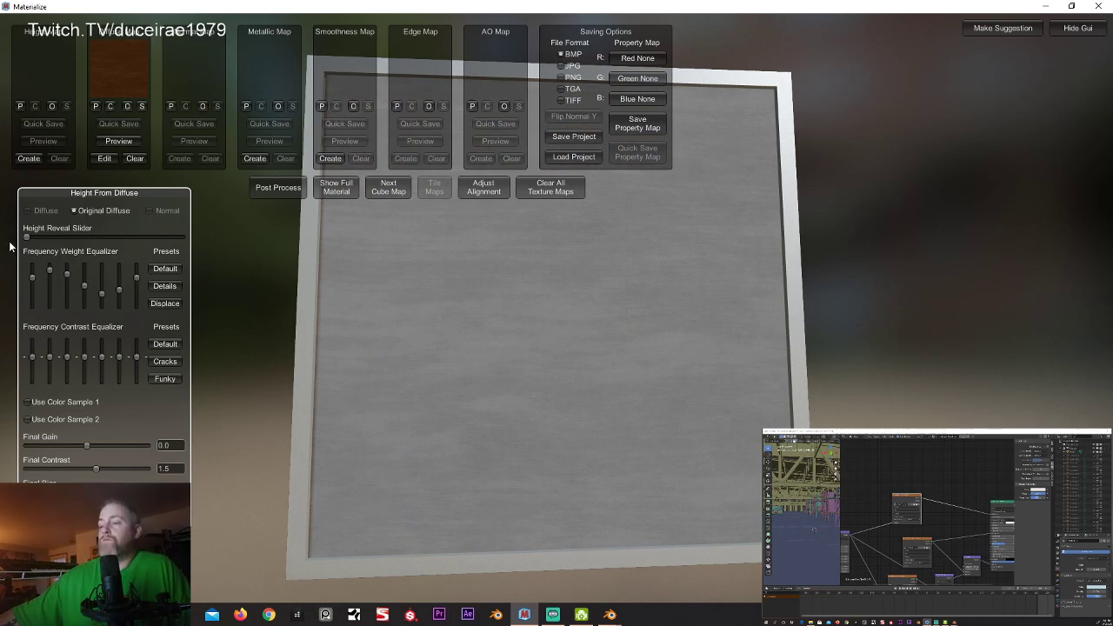
left_click_drag(26, 238, 79, 244)
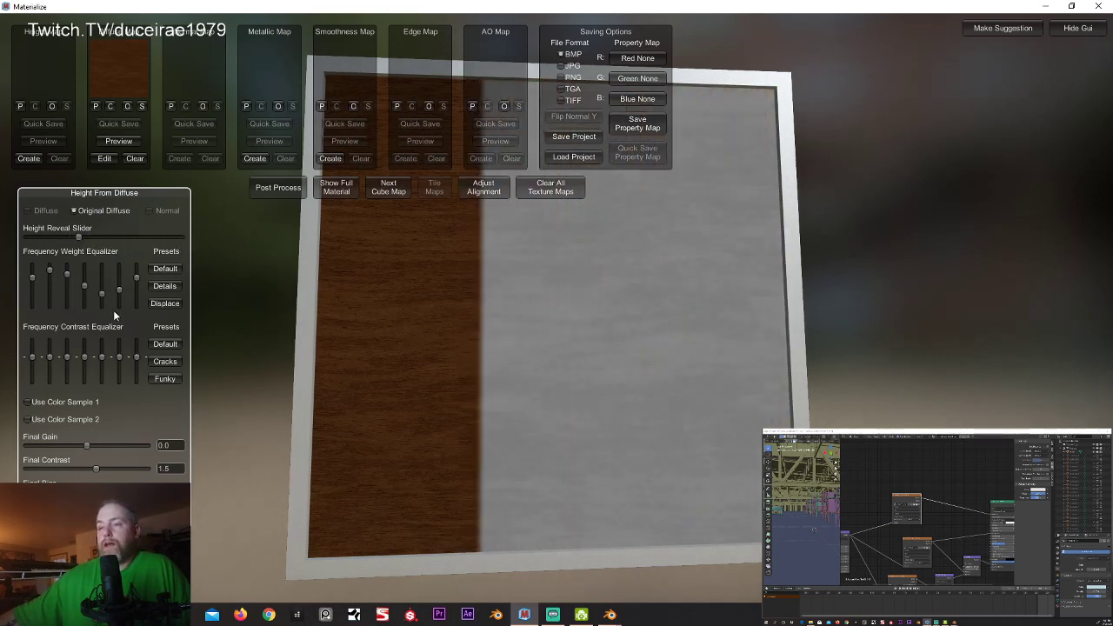
Step: Compare the Displace, Details and Default frequency weight presets plus a manual fifth-band adjustment, and settle on Default
left_click(171, 305)
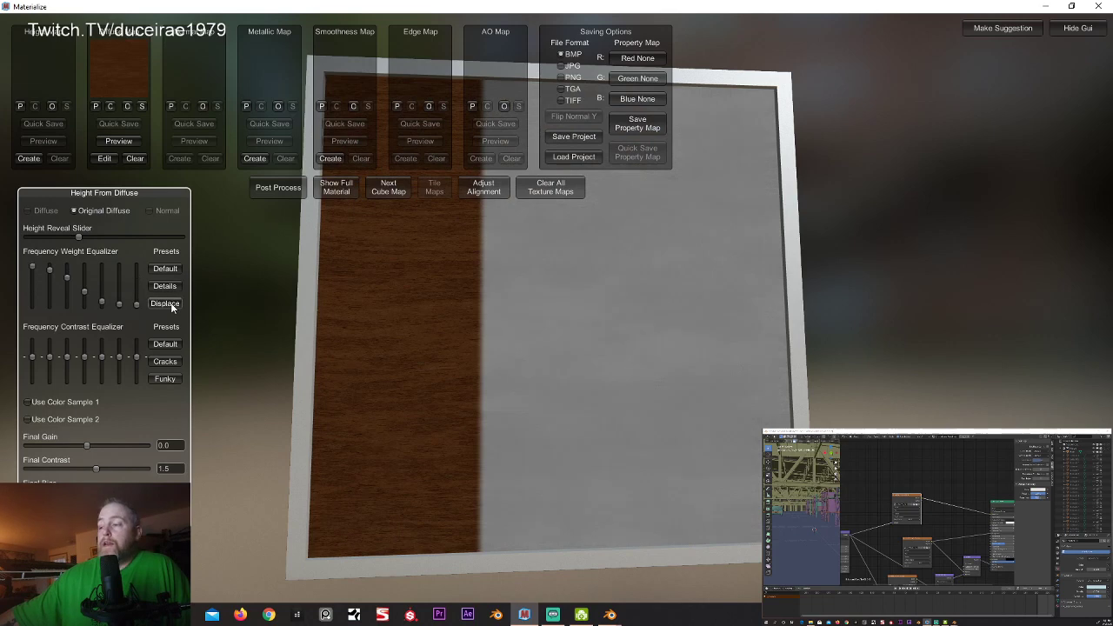
left_click(166, 287)
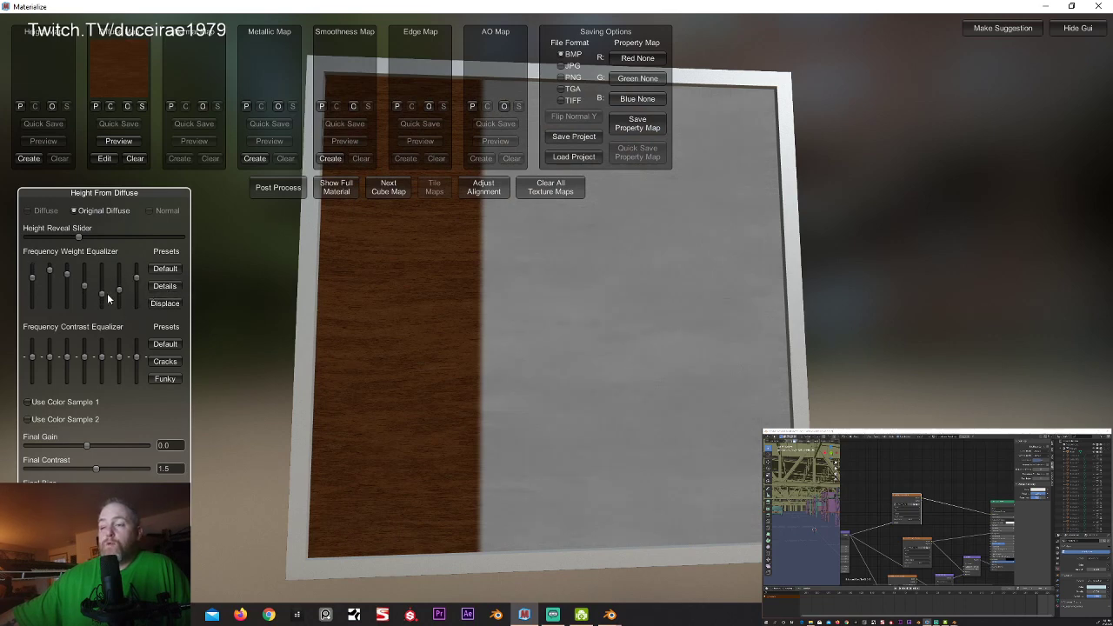
scroll(104, 291, "down", 1)
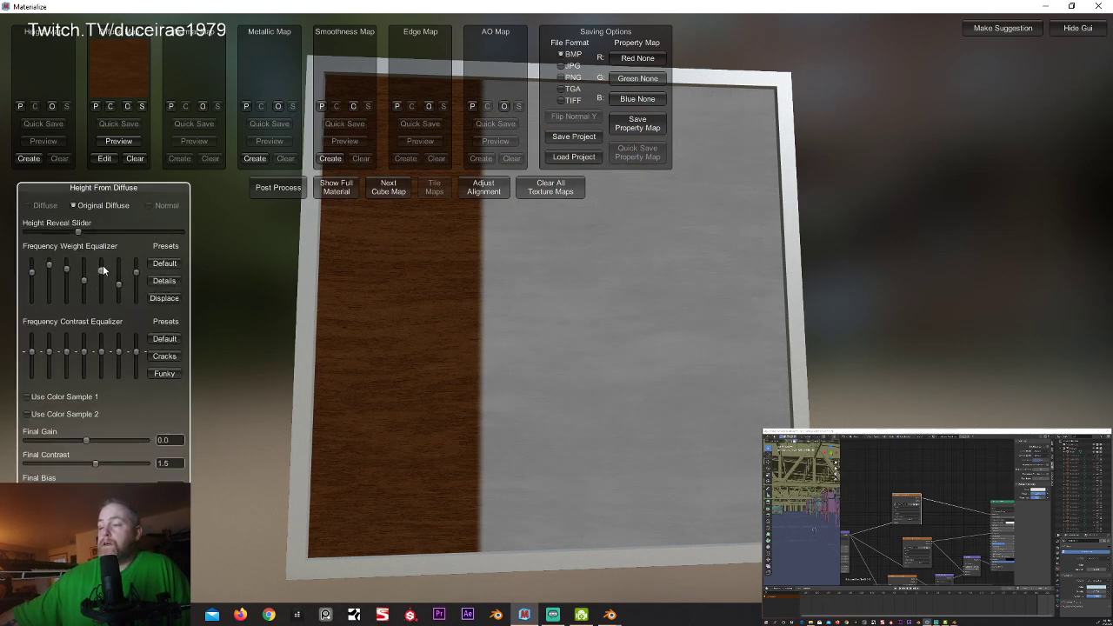
left_click_drag(103, 270, 104, 293)
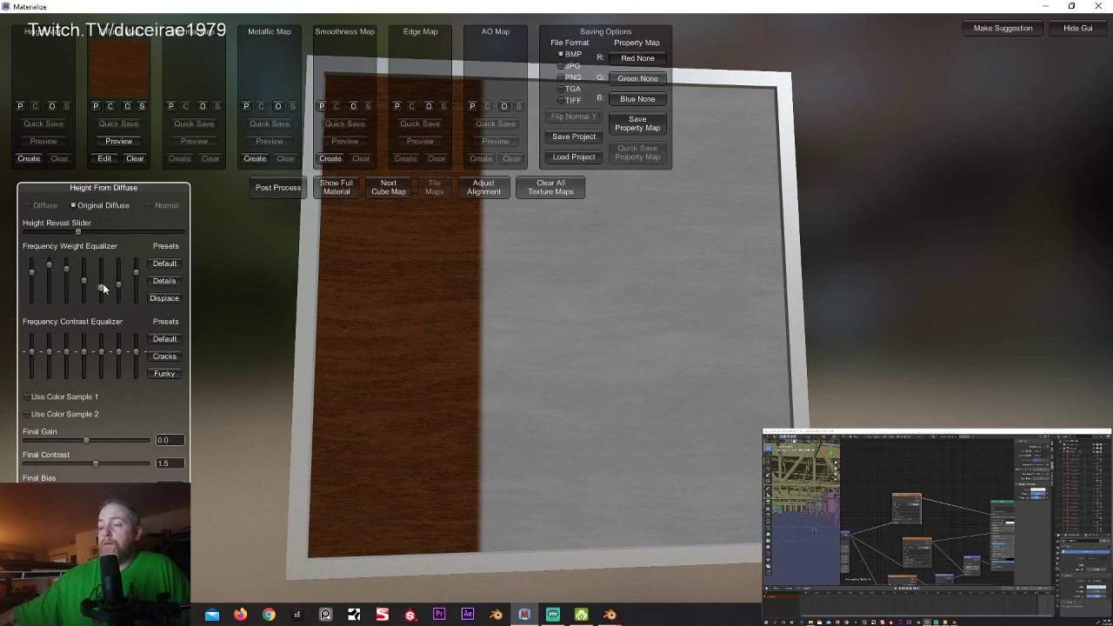
left_click(171, 268)
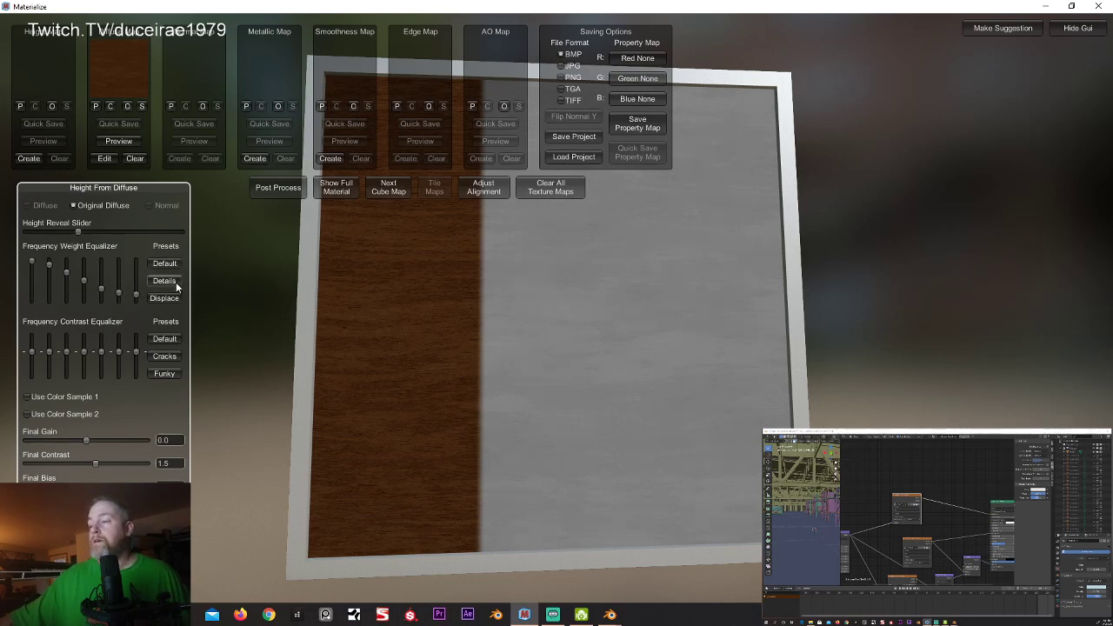
left_click(163, 283)
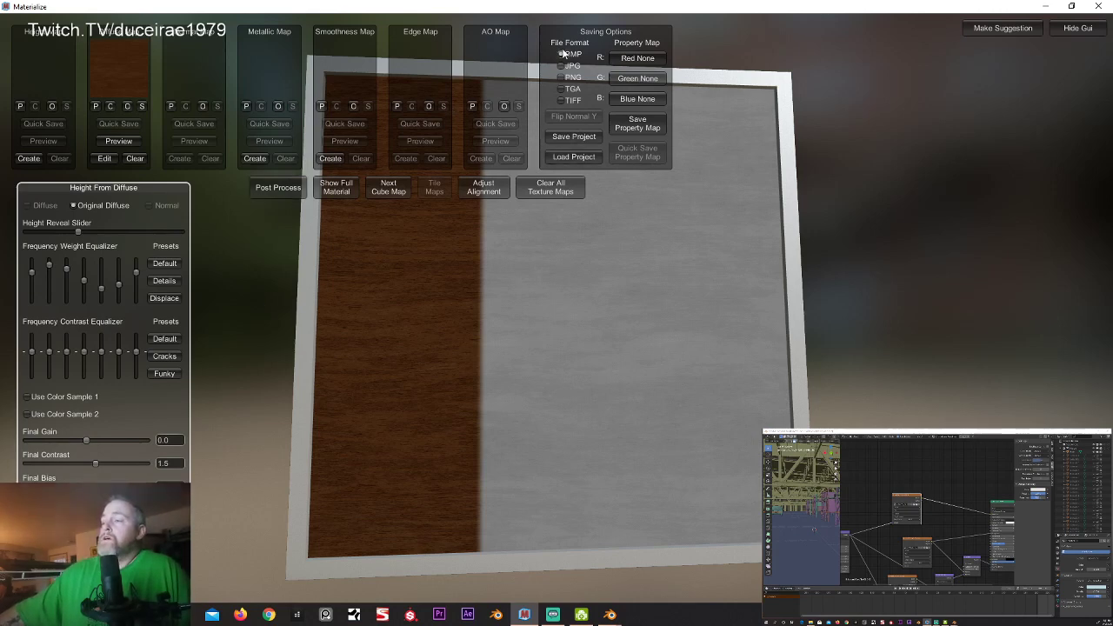
left_click(166, 265)
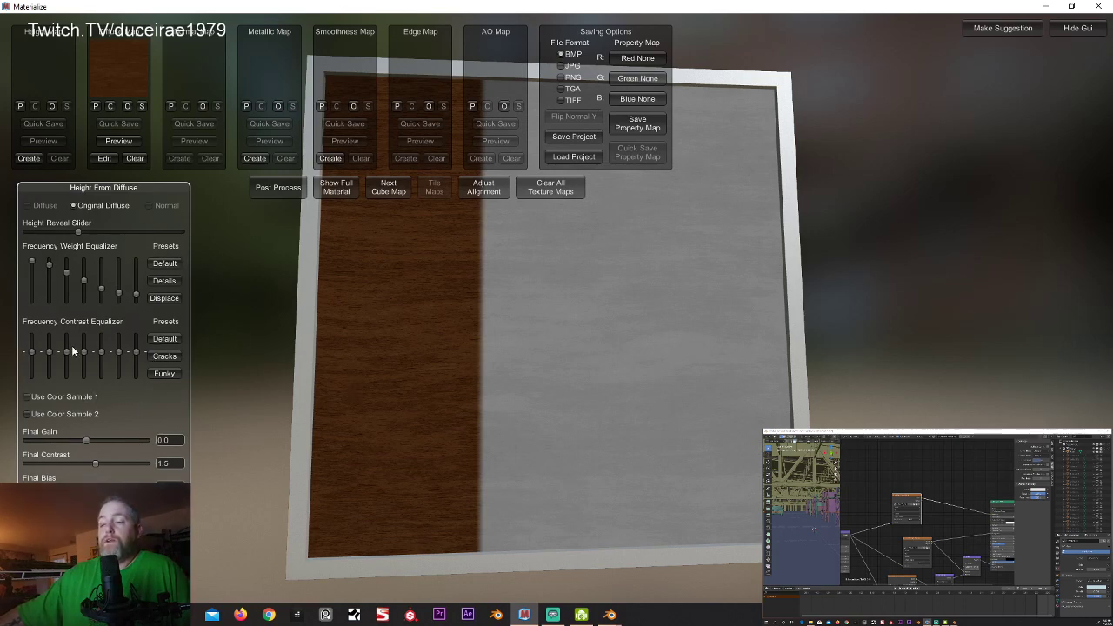
Step: Try the Funky frequency contrast preset, restore Default, and set the result as the height map
left_click(163, 374)
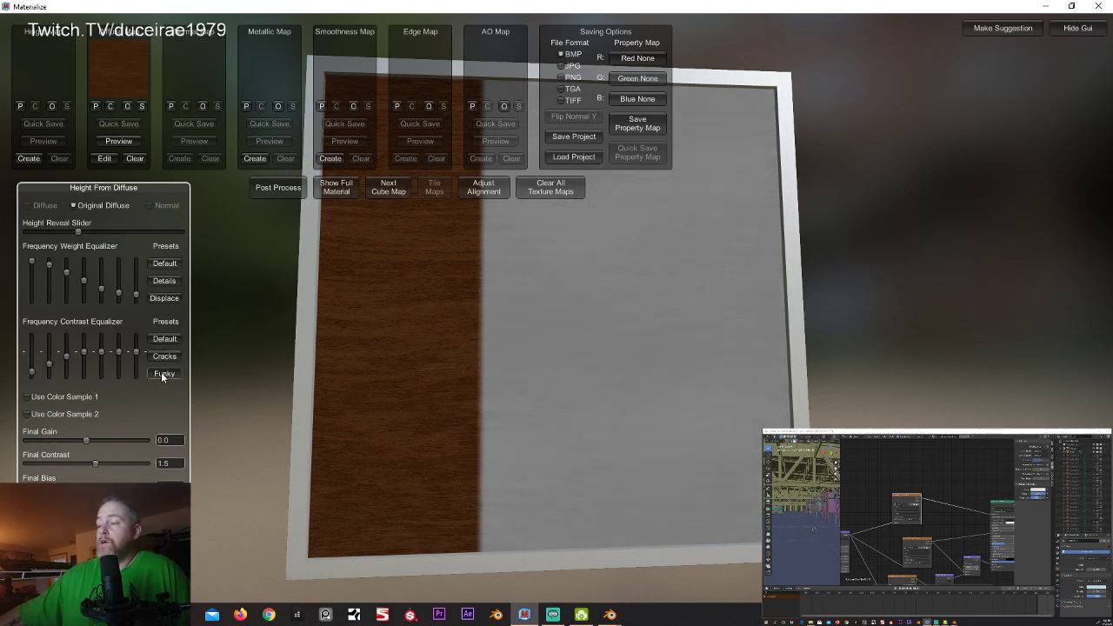
left_click(168, 339)
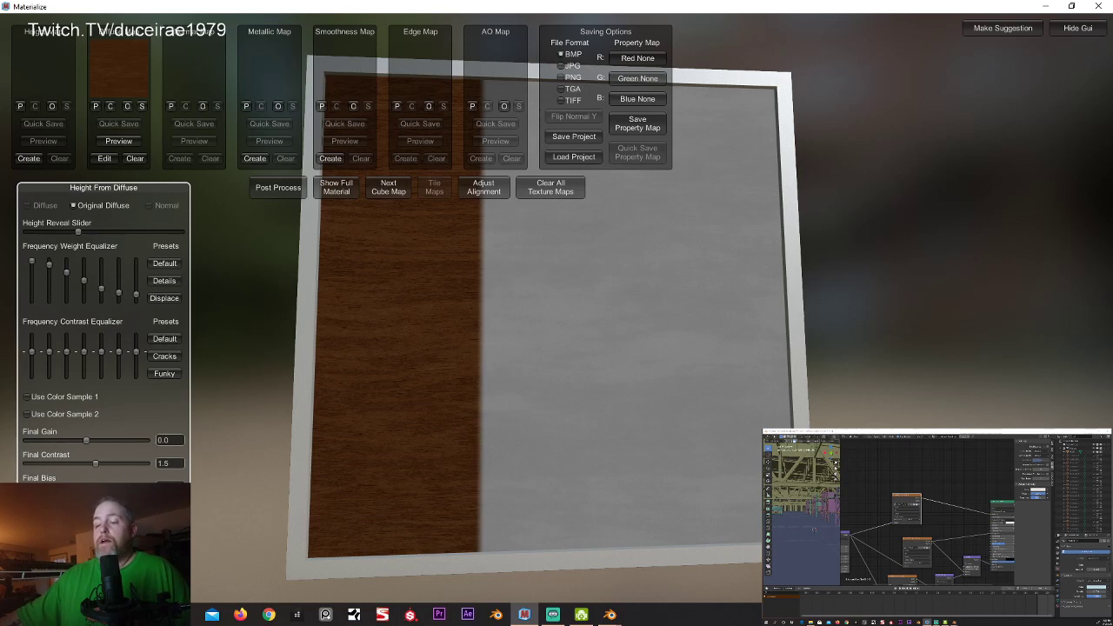
left_click(148, 513)
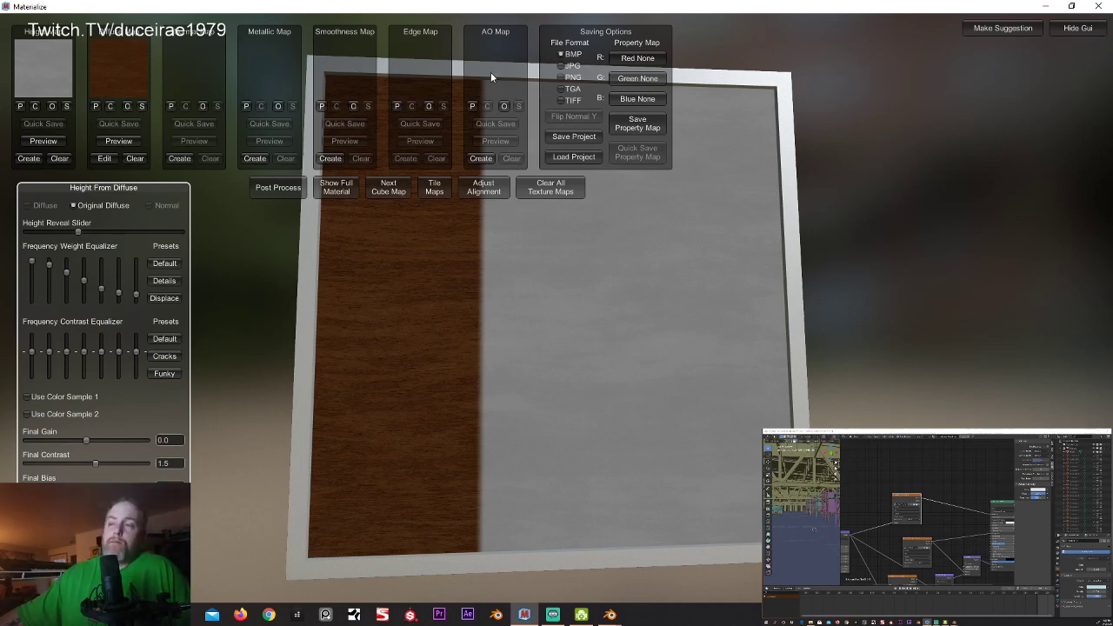
Step: Start generating an AO map from the height map and set its AO pixel spread to 61.923
left_click(484, 159)
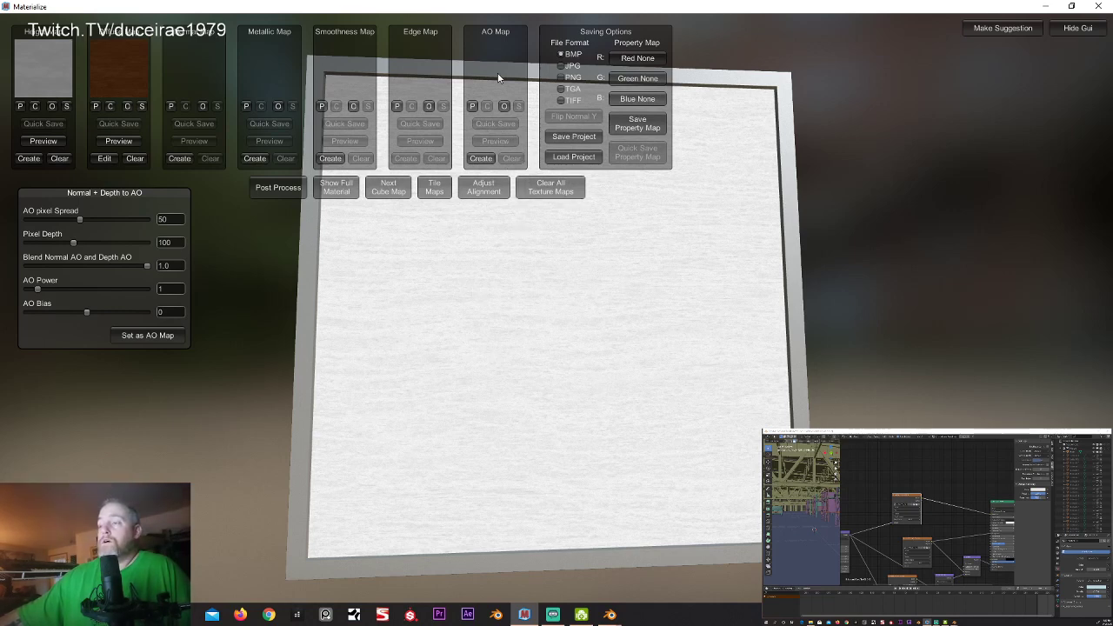
mouse_move(80, 220)
left_mouse_down()
mouse_move(64, 220)
mouse_move(88, 222)
left_mouse_up()
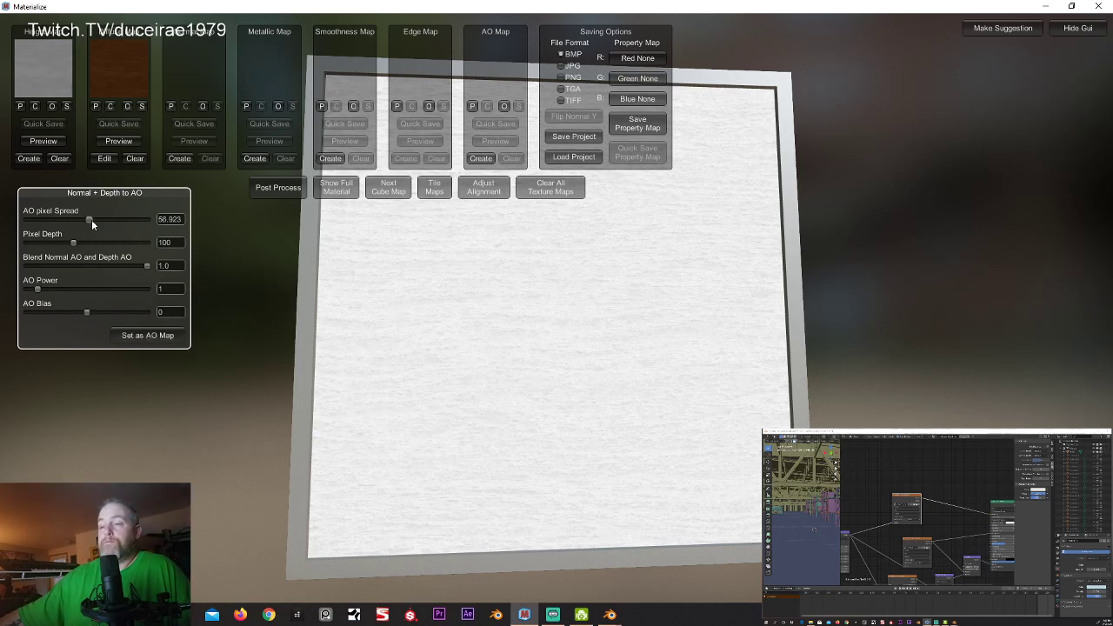
left_click_drag(94, 220, 97, 221)
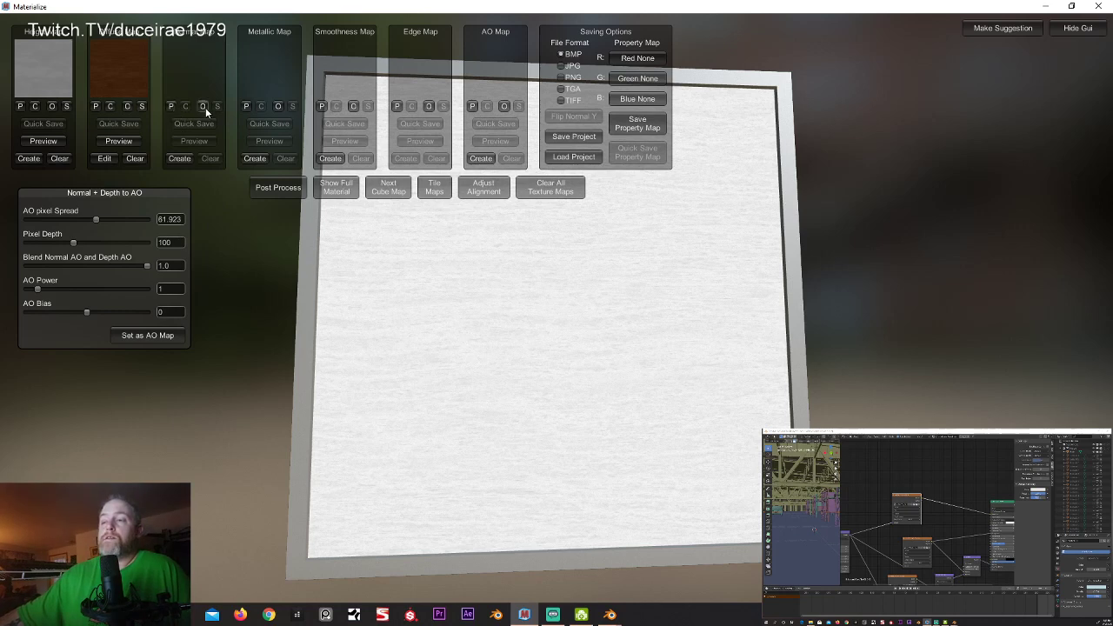
Step: Create a normal map from the height map, and regenerate the ambient occlusion and set it as the AO map
left_click(179, 158)
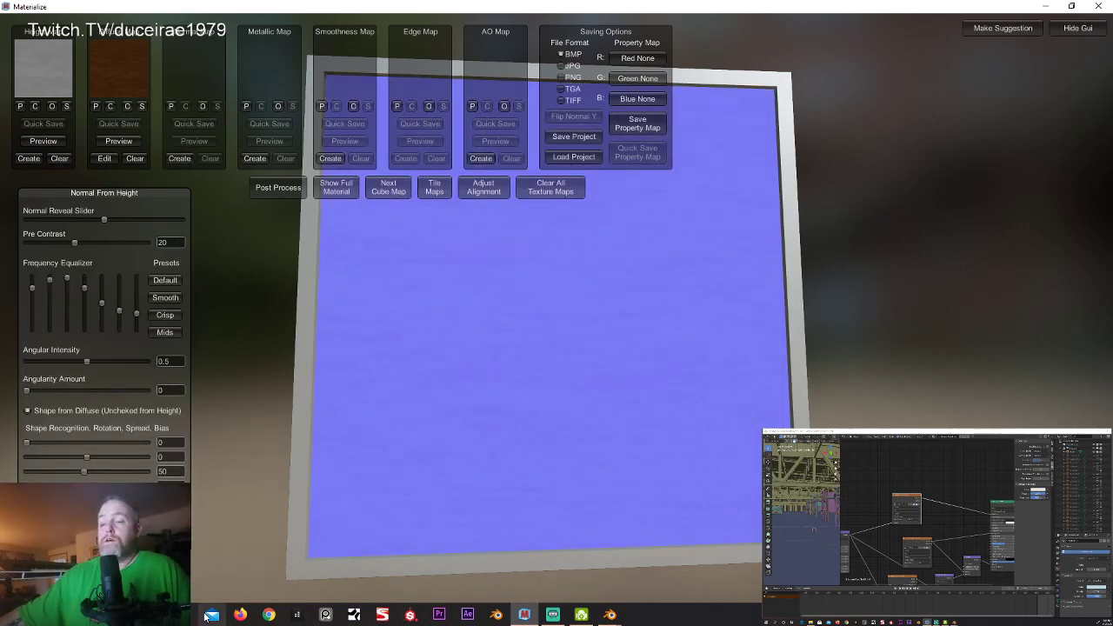
left_click(481, 158)
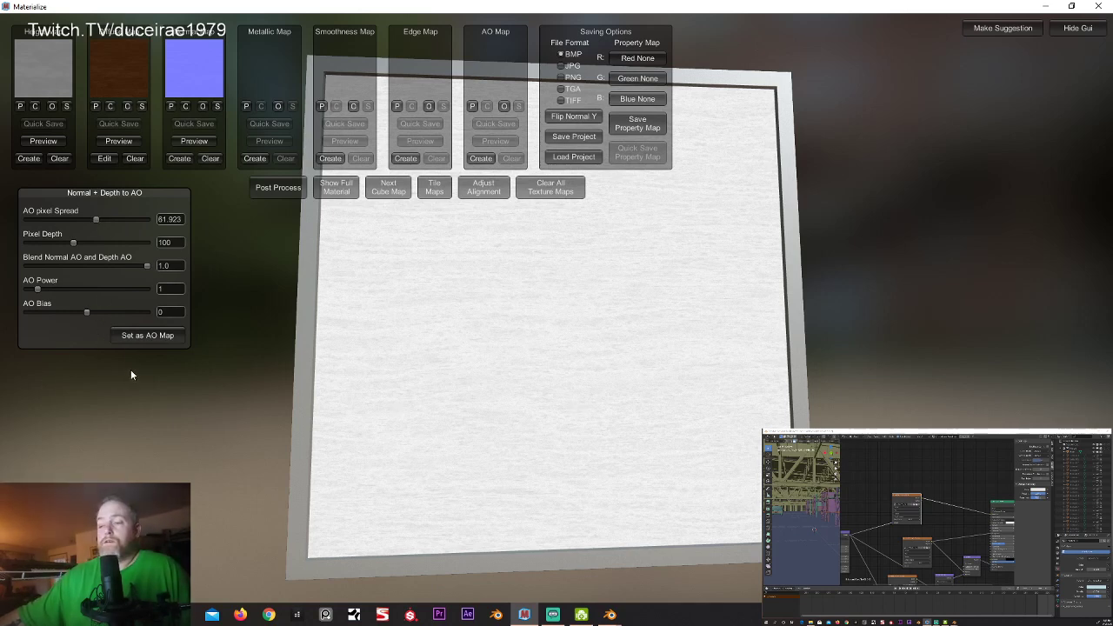
left_click(135, 341)
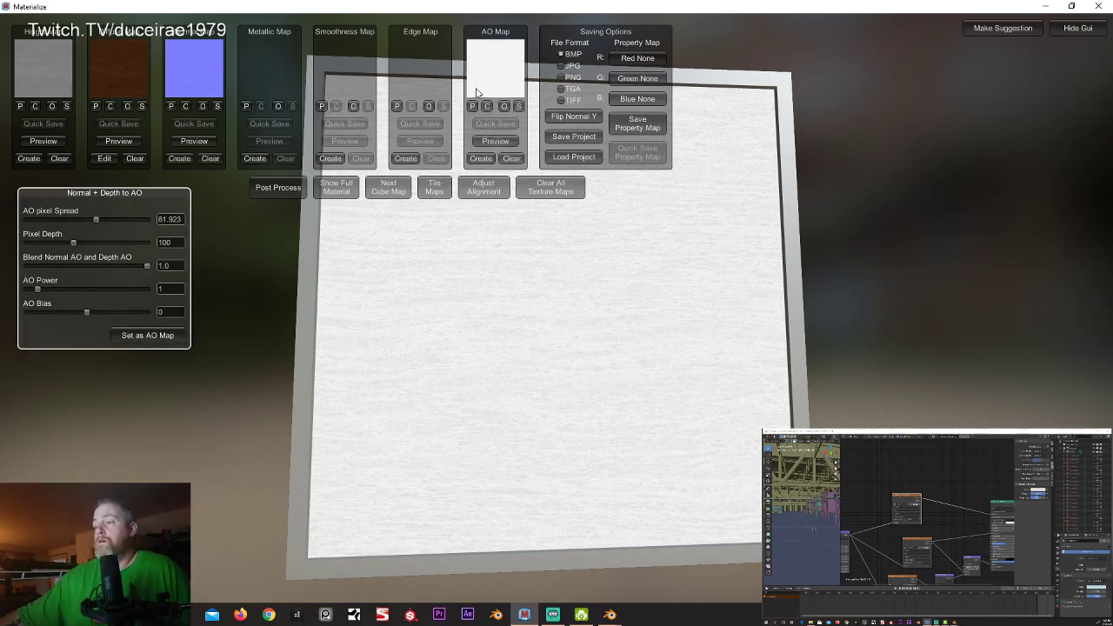
Step: Save the AO map over Wood27_col_2k_AO.bmp in the Dresser folder and switch back to Blender
left_click(518, 106)
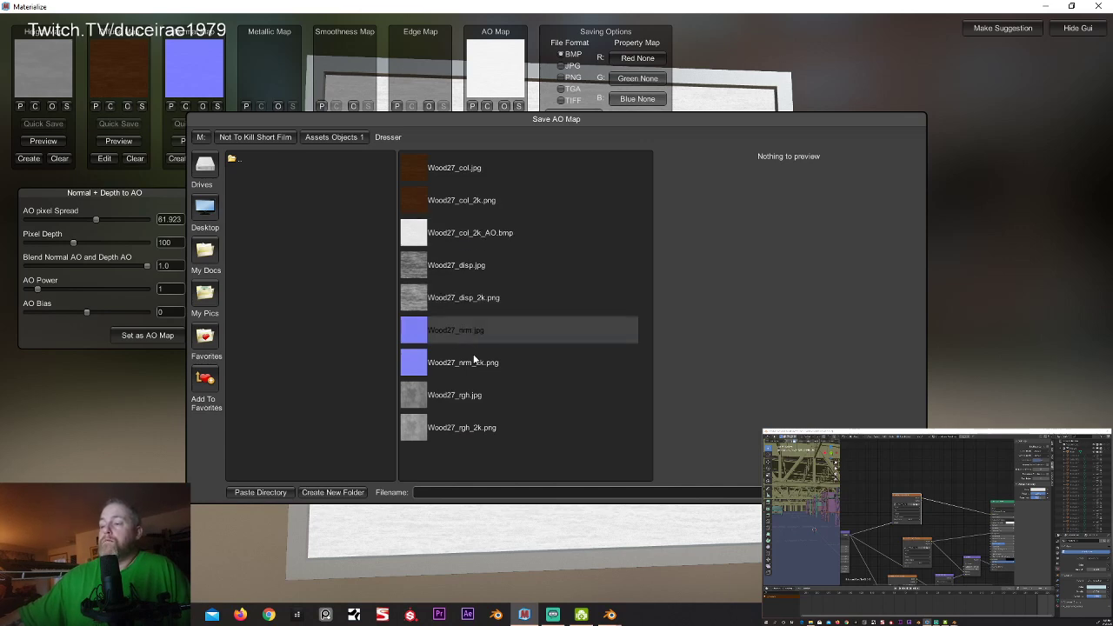
left_click(471, 233)
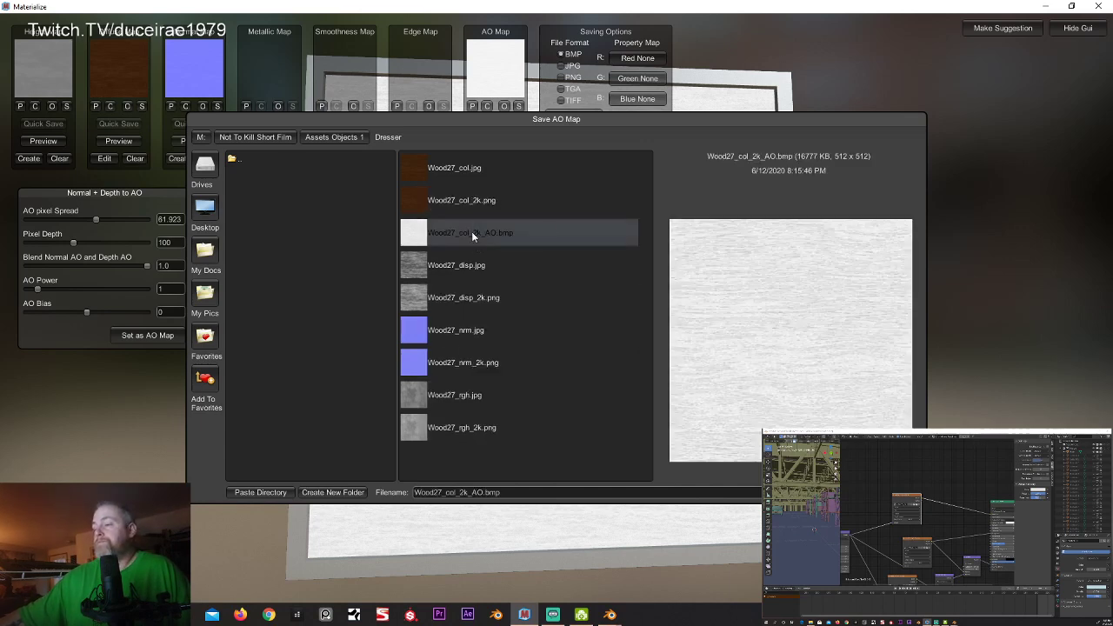
left_click(886, 492)
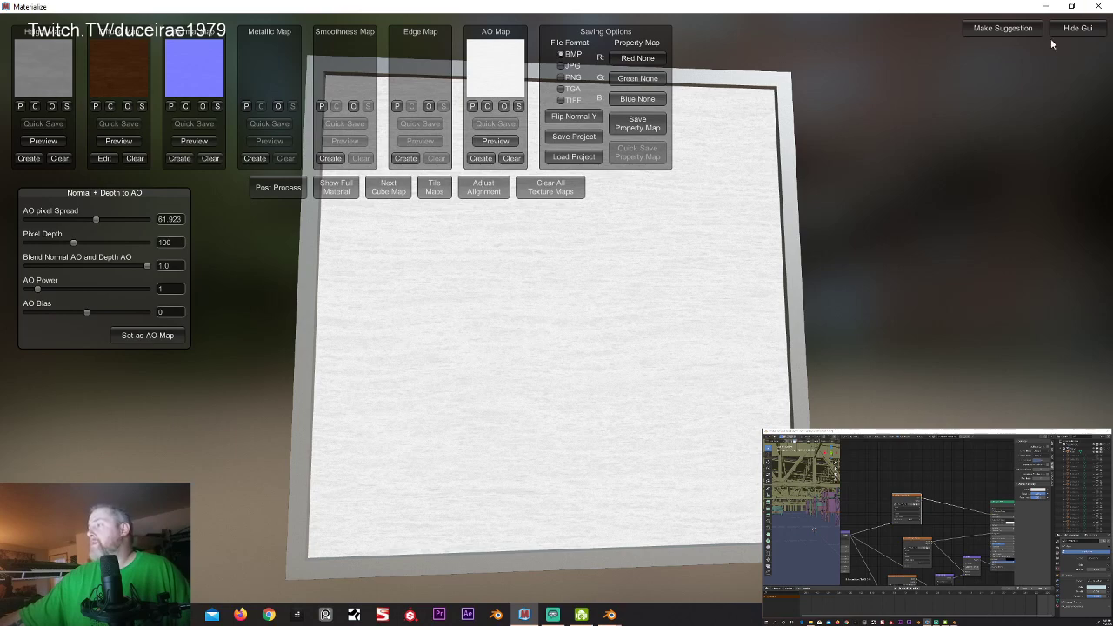
left_click(1045, 7)
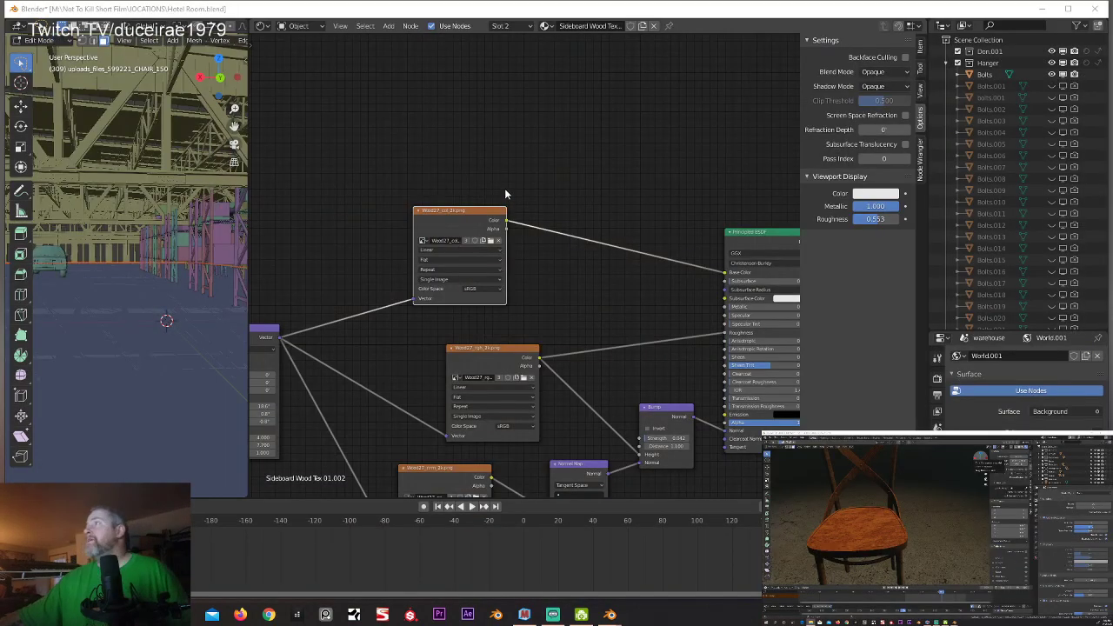
Step: Move the Wood27_col_2k.png node closer to the Principled BSDF and add an empty Image Texture node above it
left_click_drag(455, 213, 500, 210)
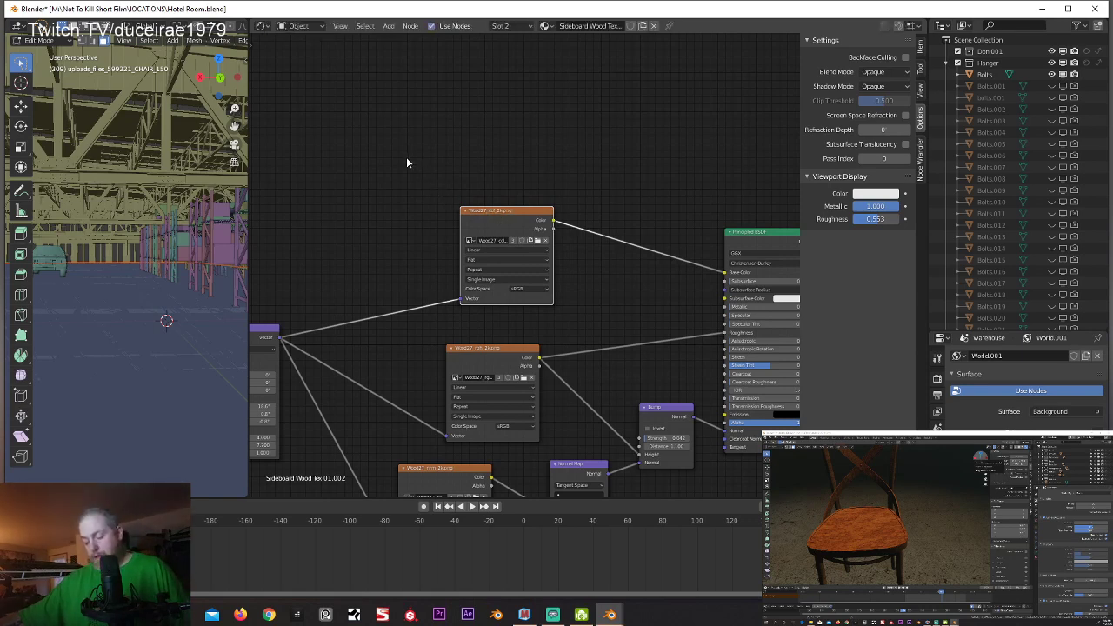
key("shift+a")
mouse_move(395, 213)
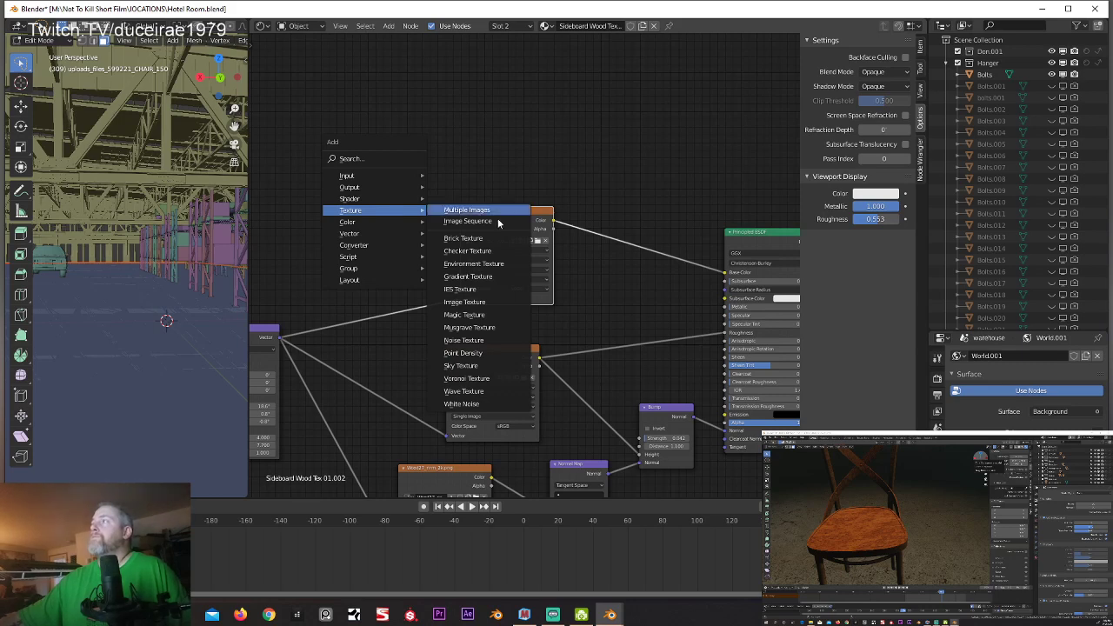
left_click(486, 302)
left_click(368, 102)
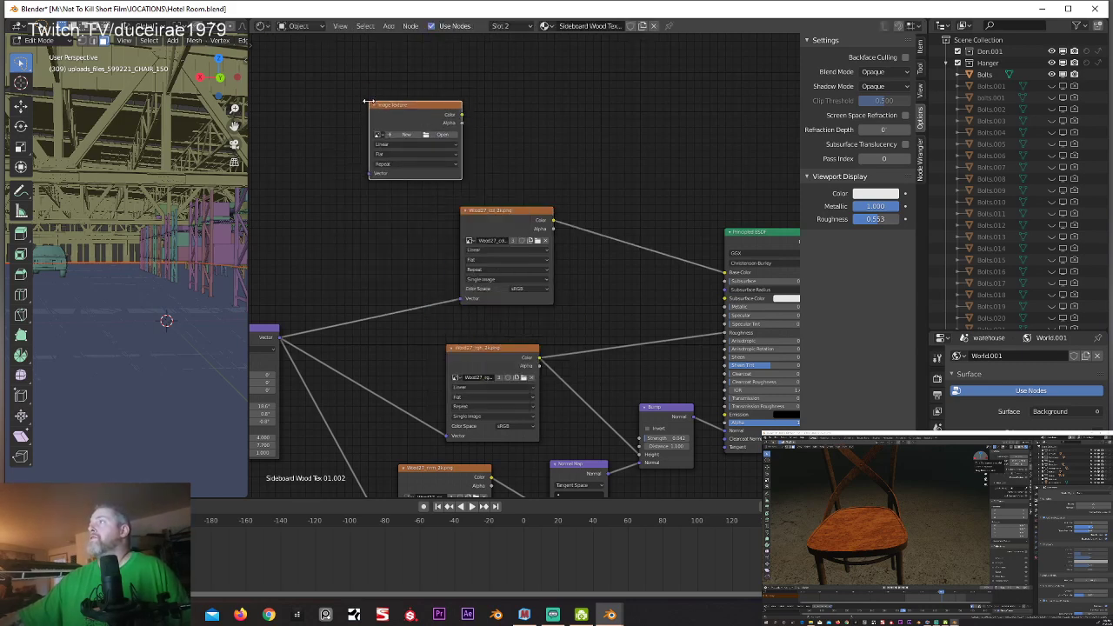
Step: Replace the empty Image Texture node with the Wood27_col_2k_AO.bmp image node and feed it from the mapping node's Vector output
left_click(431, 134)
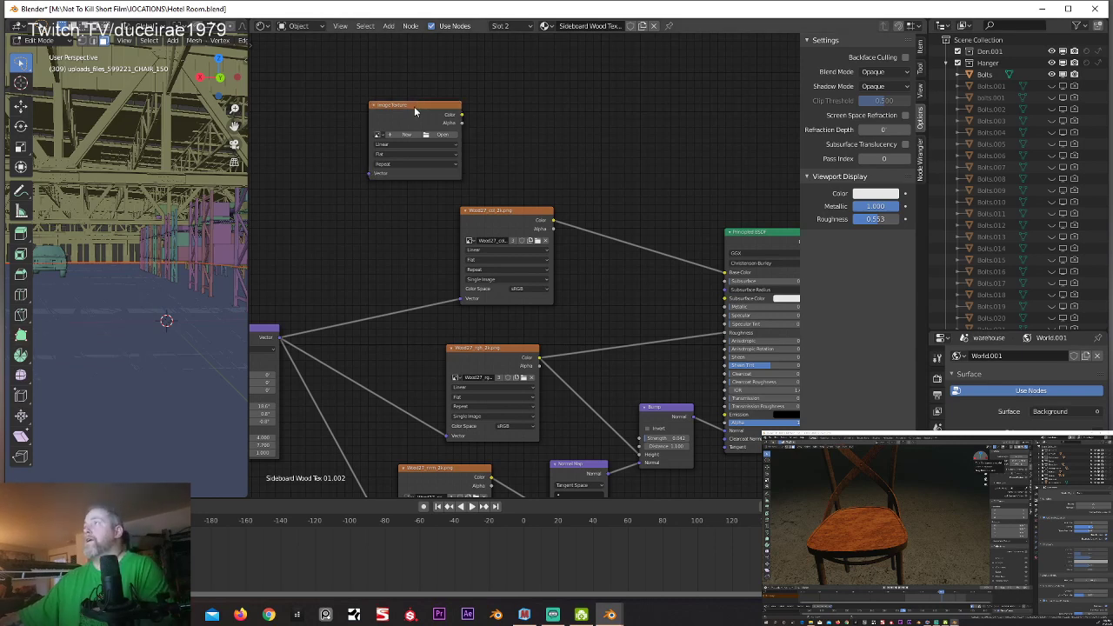
key("Delete")
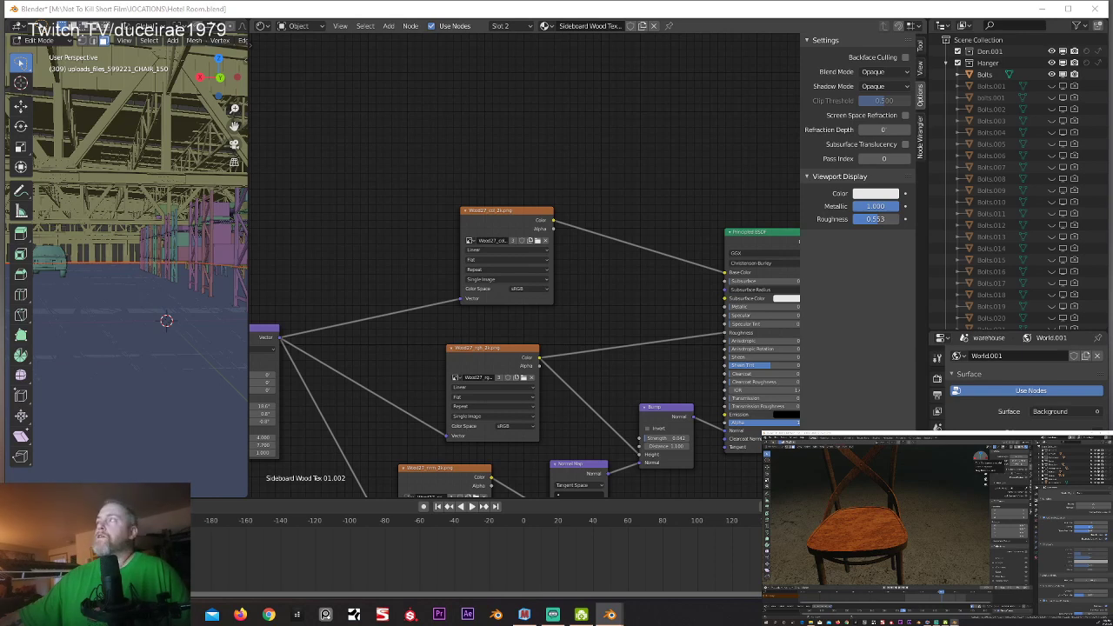
left_click_drag(373, 136, 417, 108)
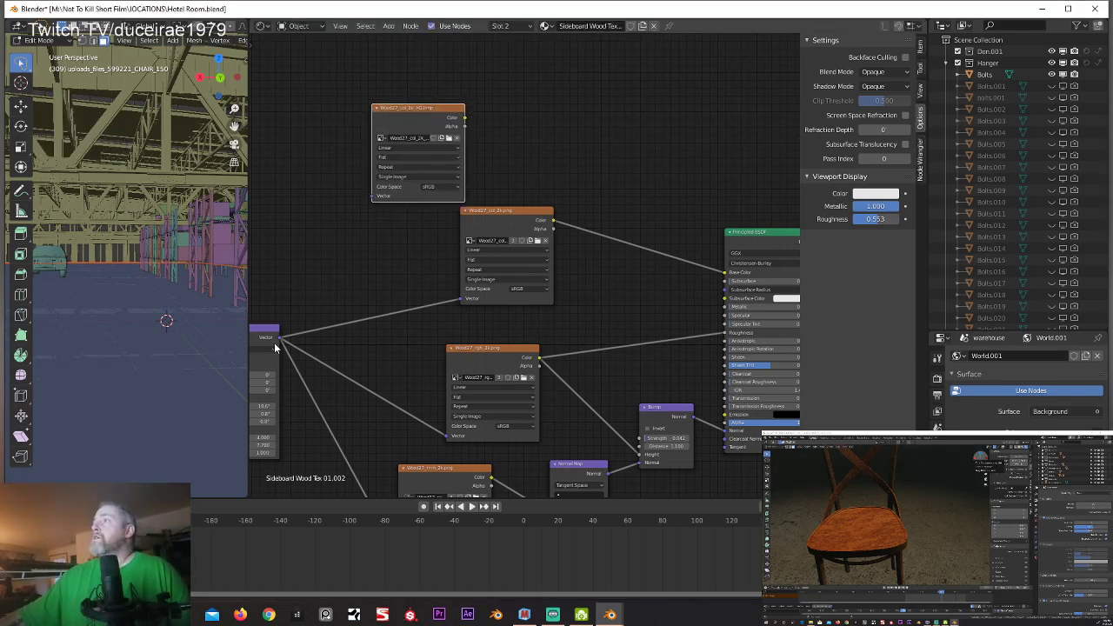
left_click_drag(280, 338, 372, 196)
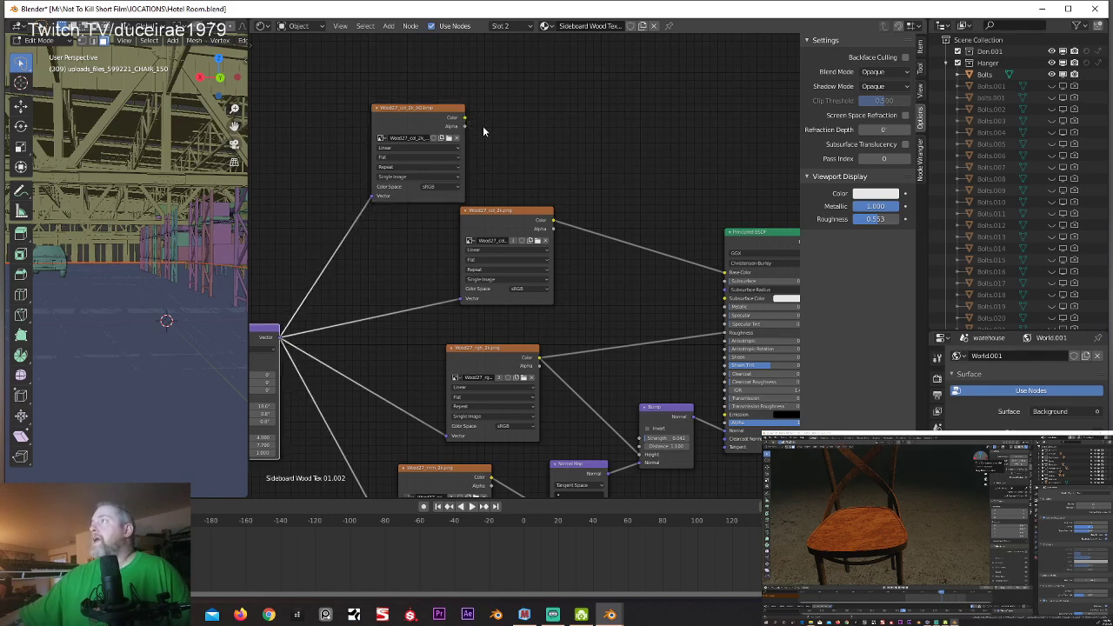
Step: Insert a MixRGB node between the Wood27_col_2k.png color and Base Color, and link the AO image's color into Color2
key("shift+a")
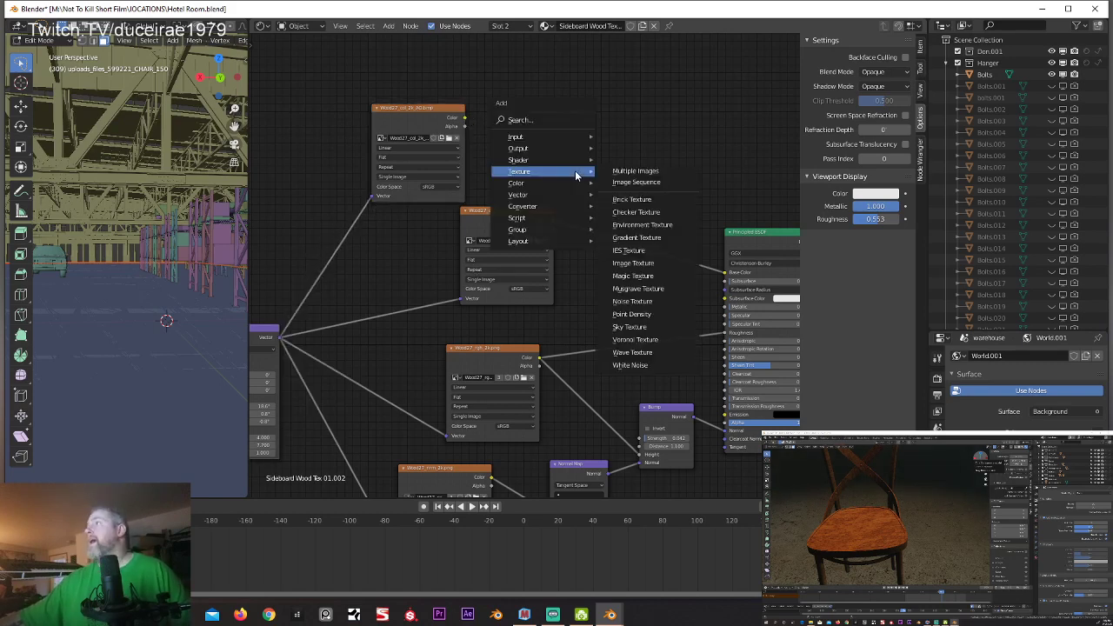
mouse_move(554, 185)
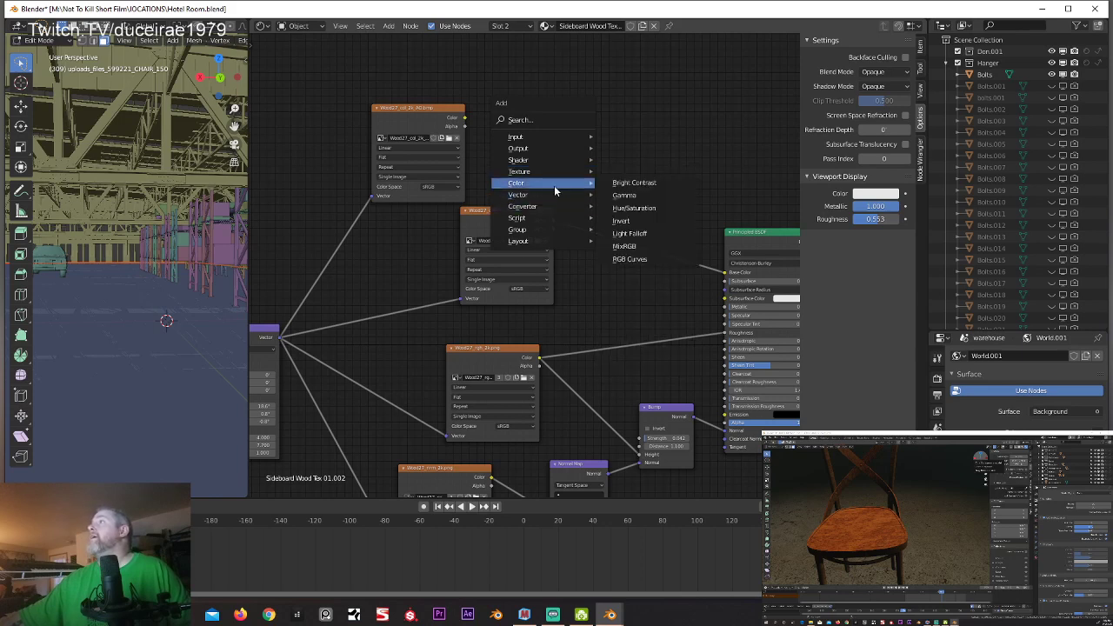
left_click(625, 247)
left_click(611, 190)
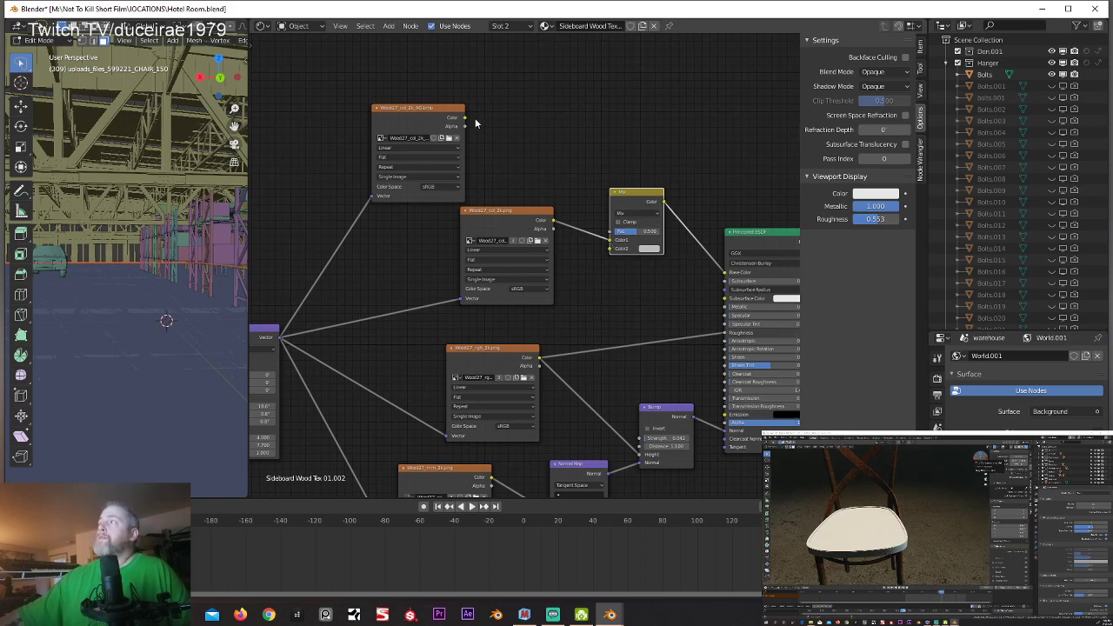
left_click_drag(465, 119, 608, 251)
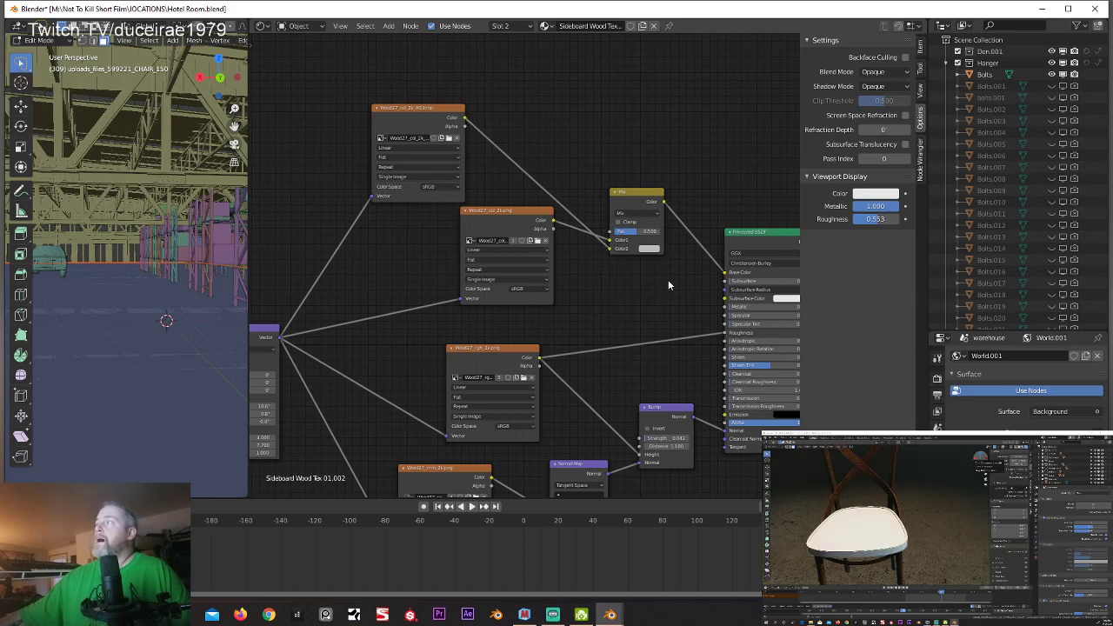
Step: Set the MixRGB node's blend mode to Multiply, shift the node slightly and raise its factor
left_click(632, 216)
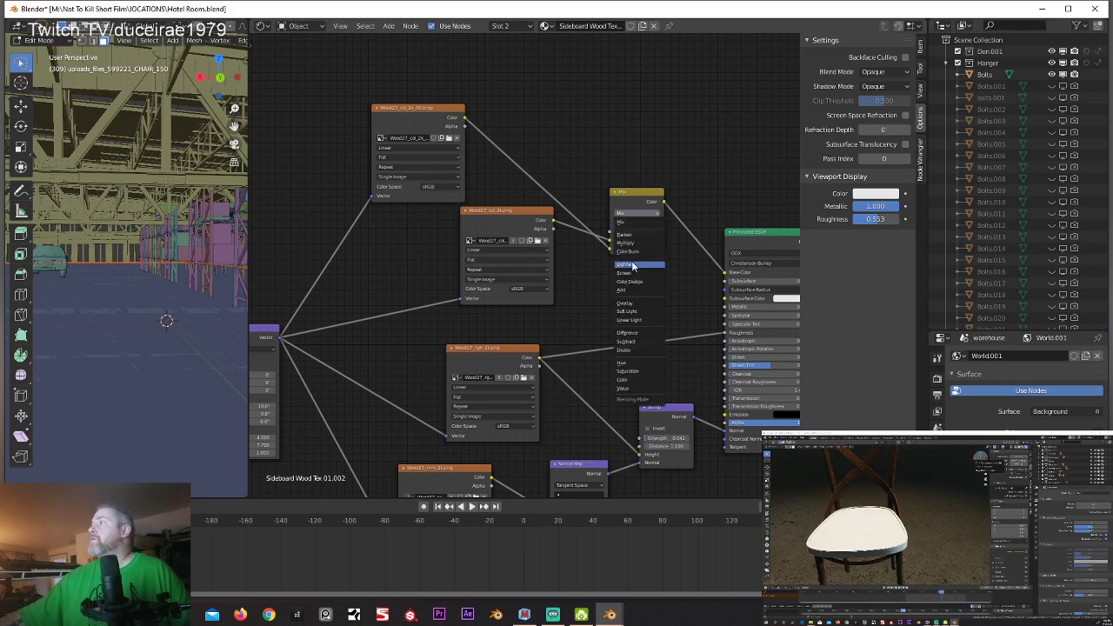
left_click(627, 245)
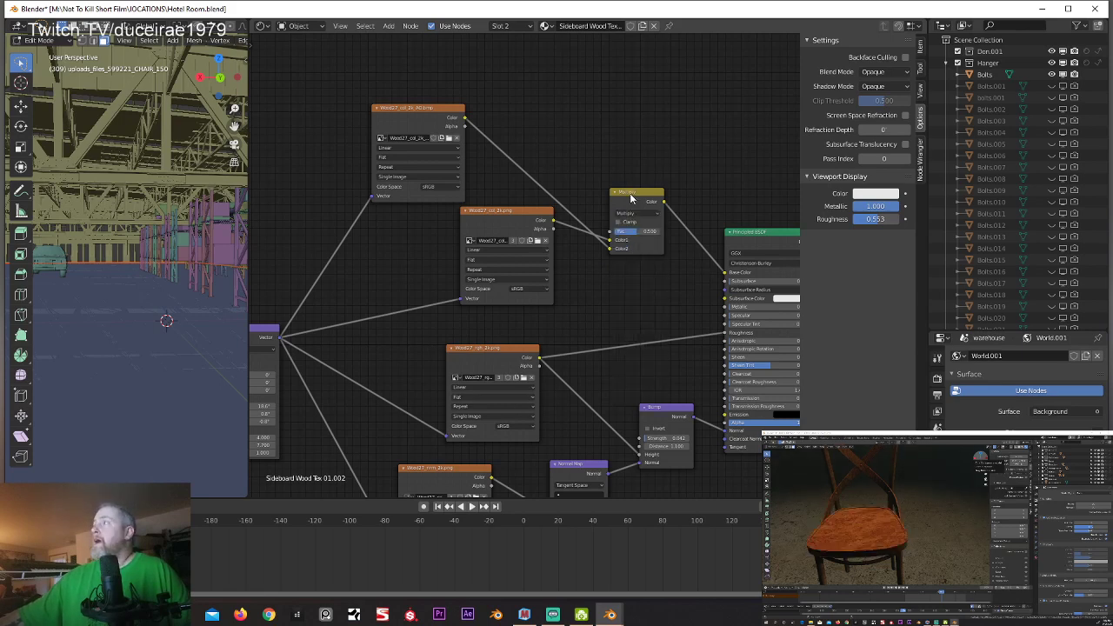
mouse_move(640, 192)
left_mouse_down()
mouse_move(621, 204)
mouse_move(633, 201)
left_mouse_up()
mouse_move(625, 242)
left_mouse_down()
mouse_move(649, 241)
mouse_move(608, 241)
mouse_move(652, 241)
mouse_move(636, 241)
left_mouse_up()
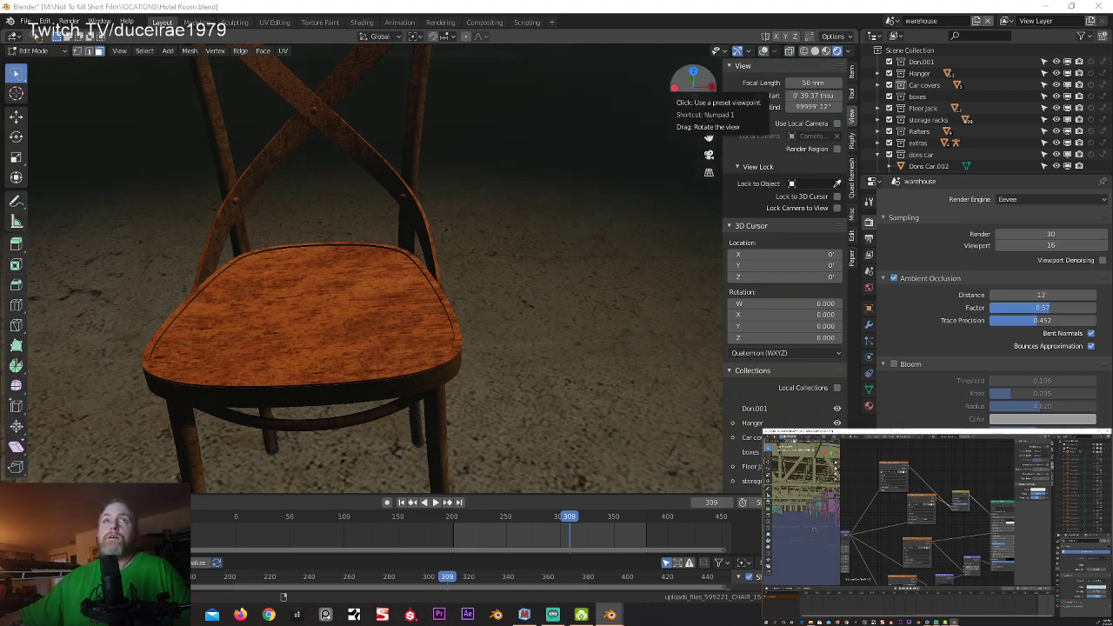
Step: Examine the chair's wood seat with the AO map applied, up close, from a distance and from several angles
middle_click_drag(353, 179, 251, 349)
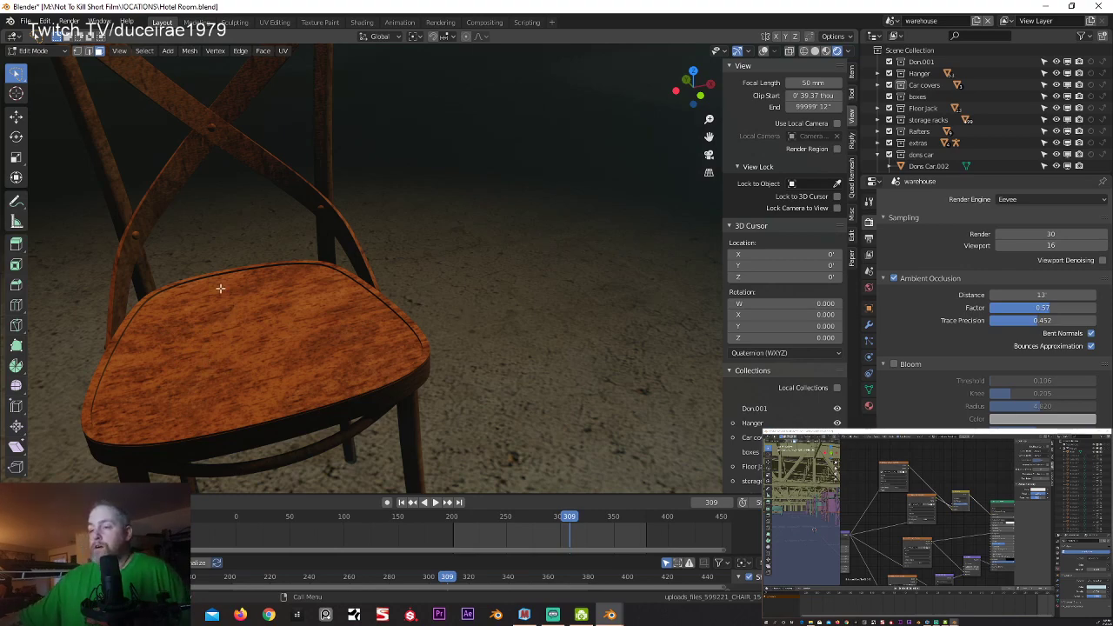
middle_click_drag(229, 292, 383, 319)
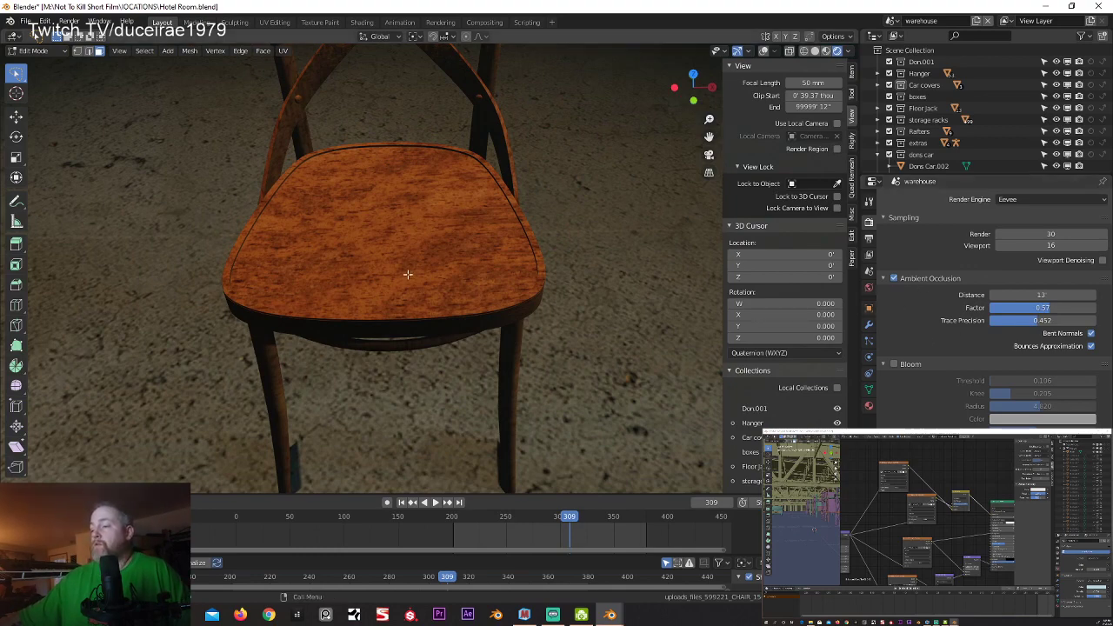
middle_click_drag(407, 274, 403, 242)
scroll(407, 209, "down", 4)
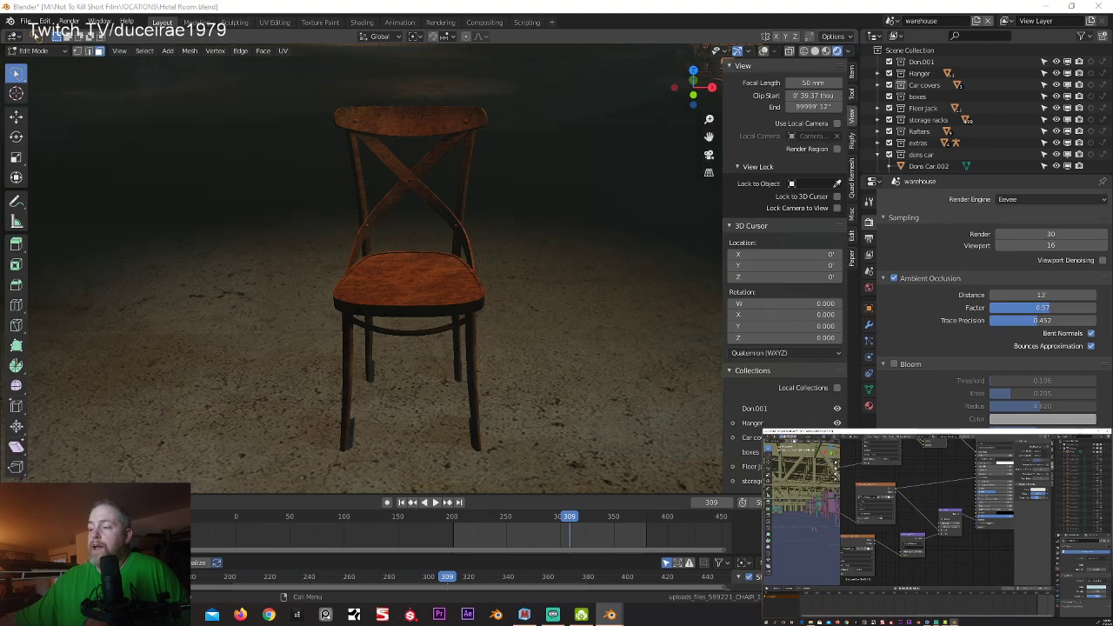
scroll(261, 391, "up", 6)
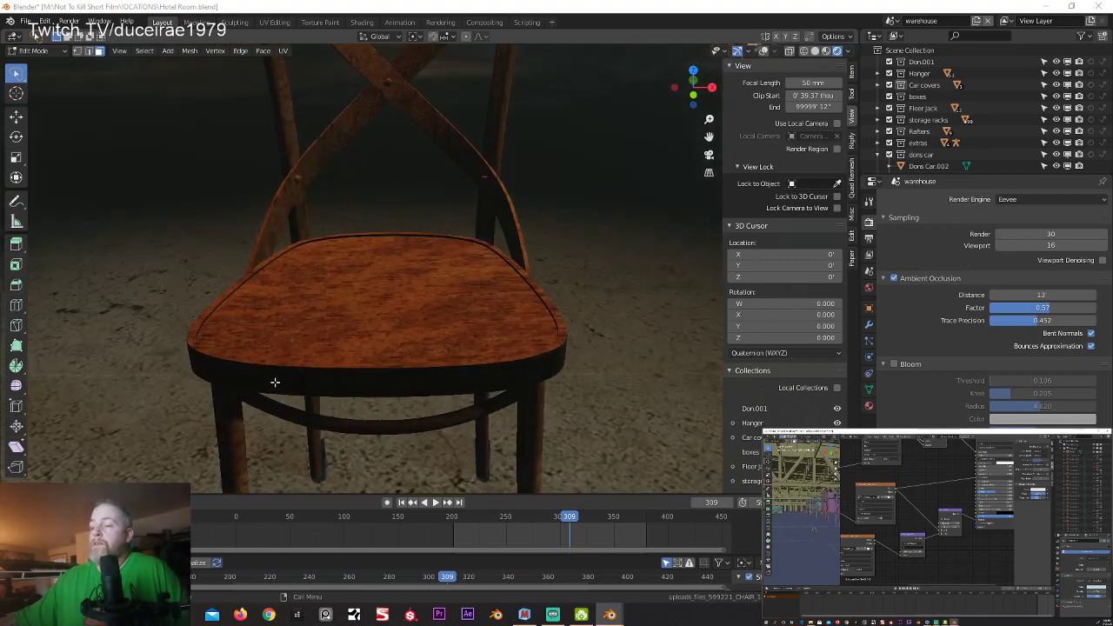
scroll(272, 384, "down", 2)
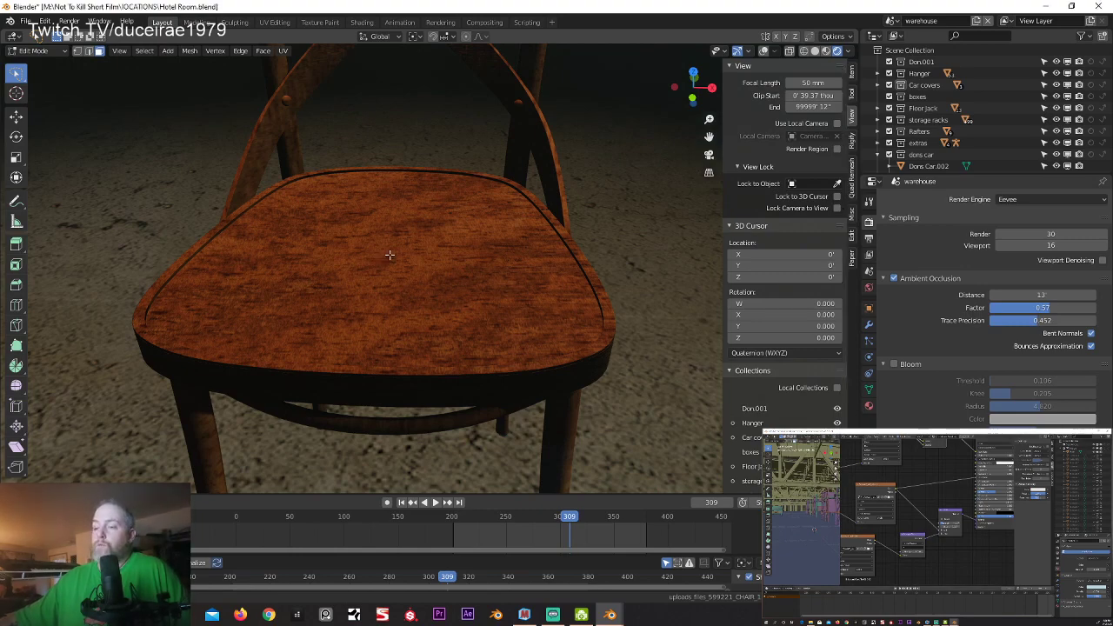
middle_click_drag(376, 260, 347, 246)
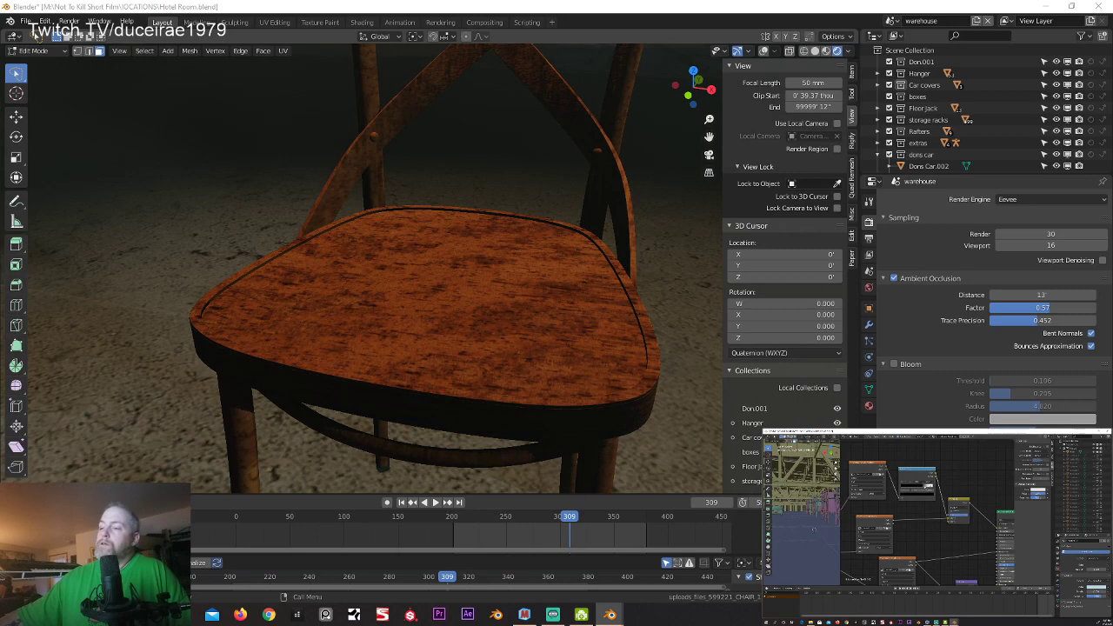
Step: Fine-tune the color stop of the ColorRamp between the AO image and the Multiply node to increase the seat's contrast
left_click_drag(926, 487, 929, 486)
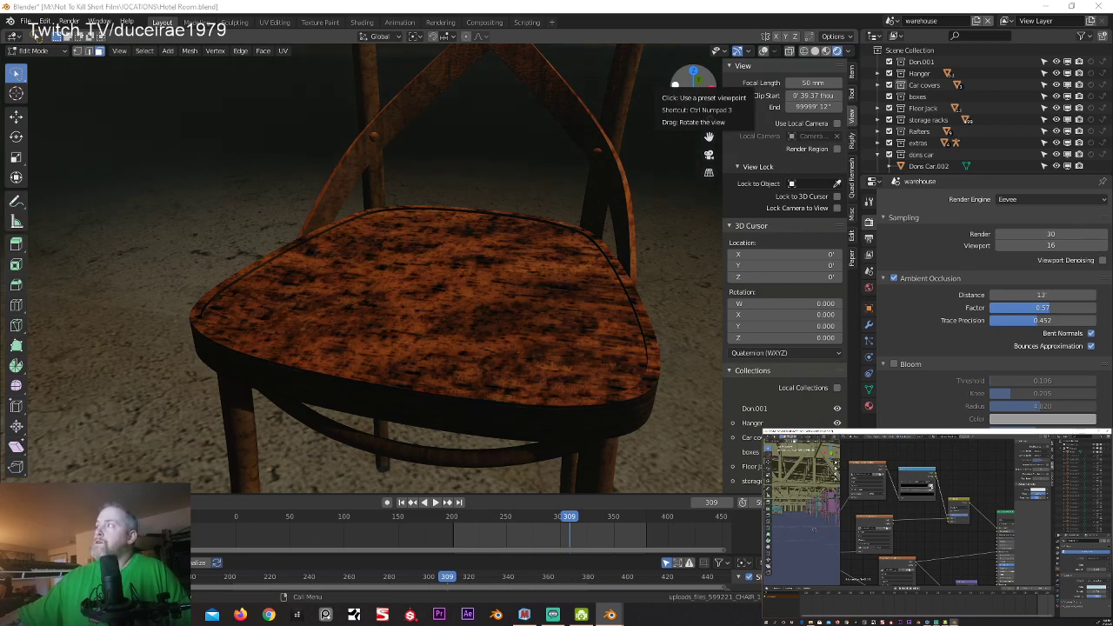
left_click_drag(931, 487, 931, 487)
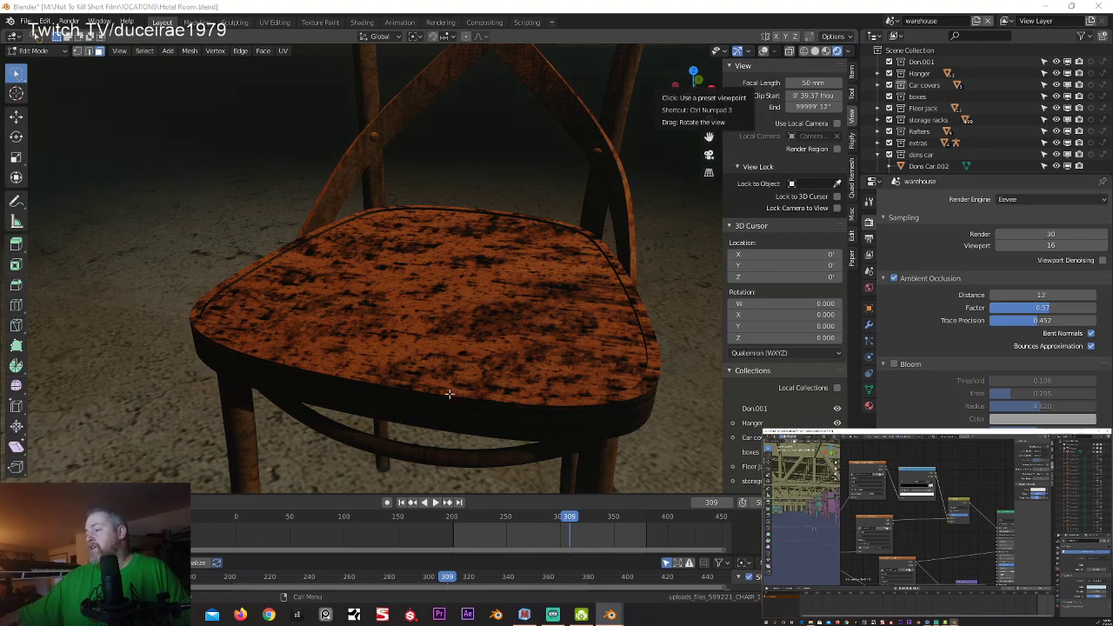
Step: Inspect the whole chair and the adjusted seat texture from several angles and distances in the rendered warehouse scene
mouse_move(252, 358)
middle_mouse_down()
mouse_move(316, 340)
mouse_move(235, 363)
middle_mouse_up()
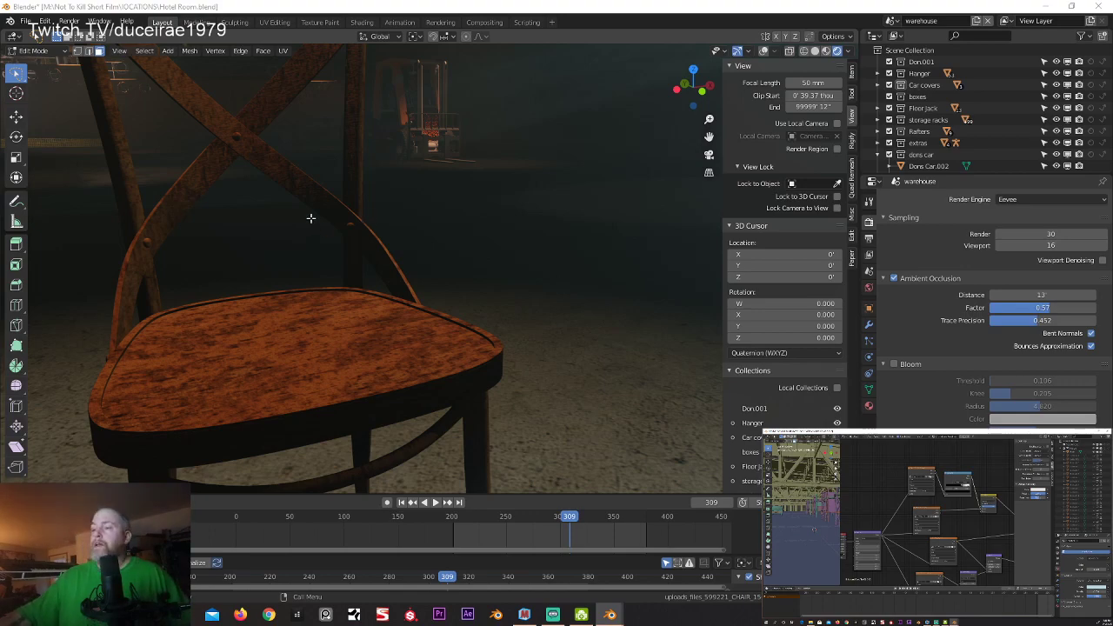
scroll(310, 218, "down", 2)
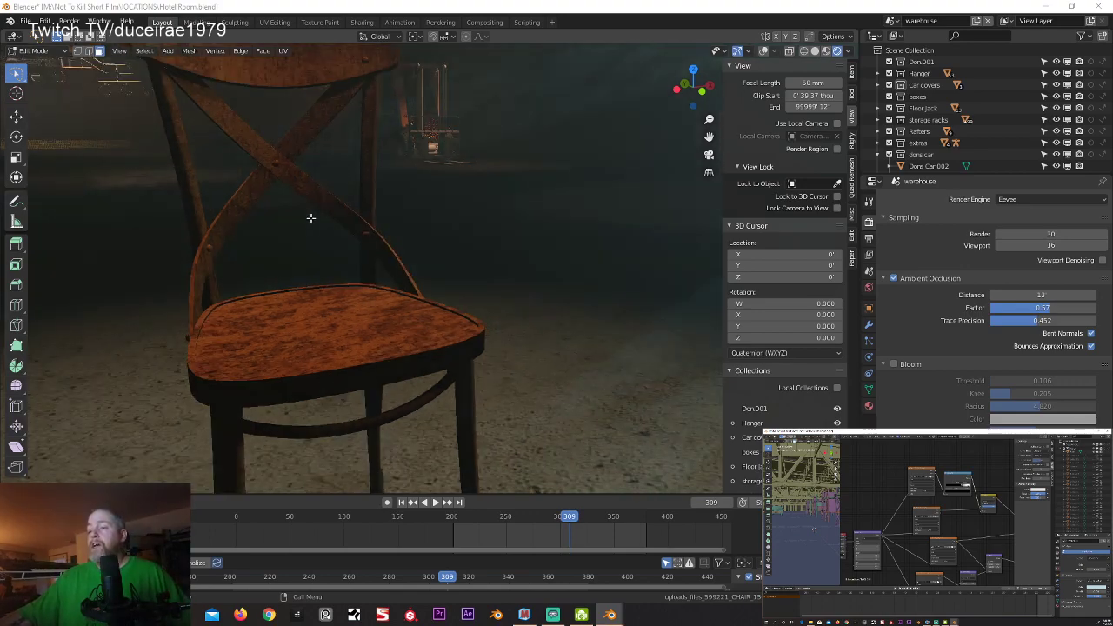
scroll(311, 219, "down", 3)
middle_click_drag(437, 231, 390, 253)
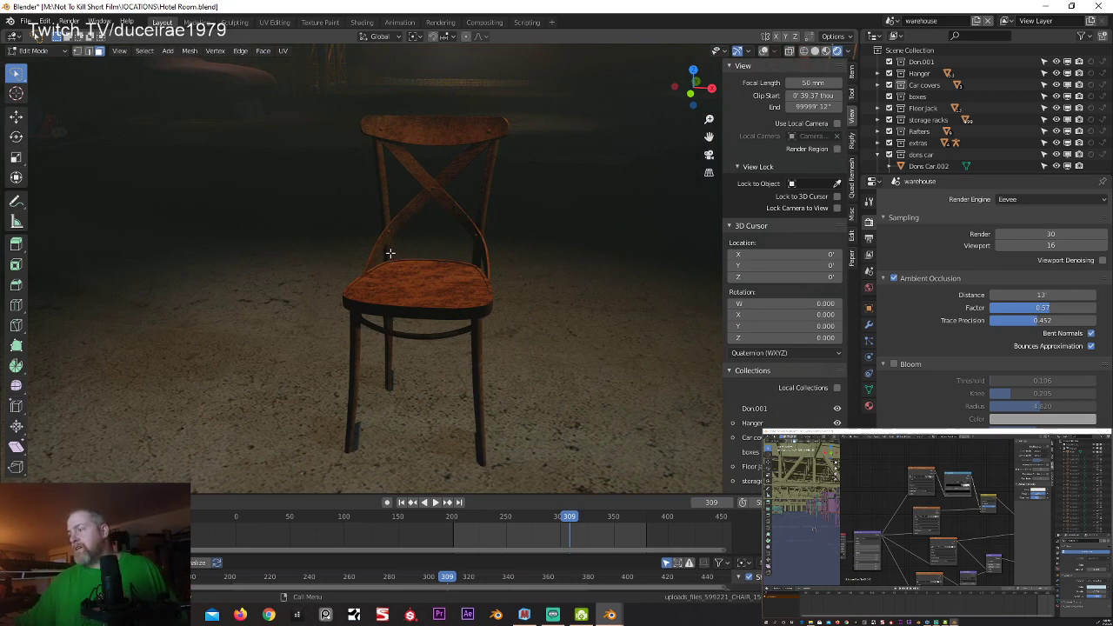
middle_click_drag(390, 253, 391, 227)
scroll(391, 227, "up", 2)
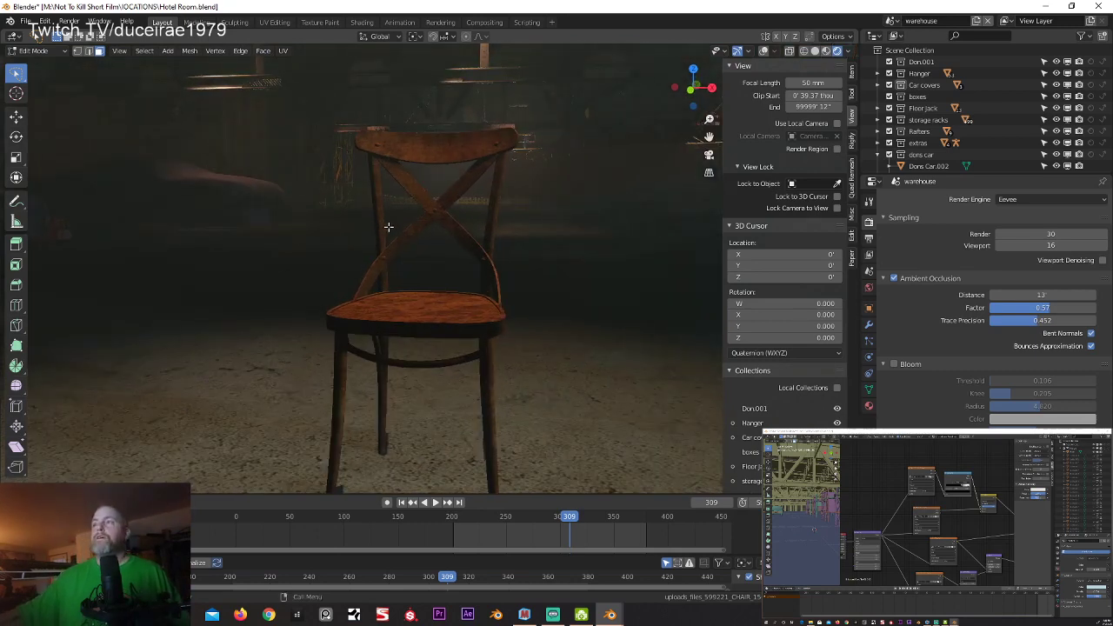